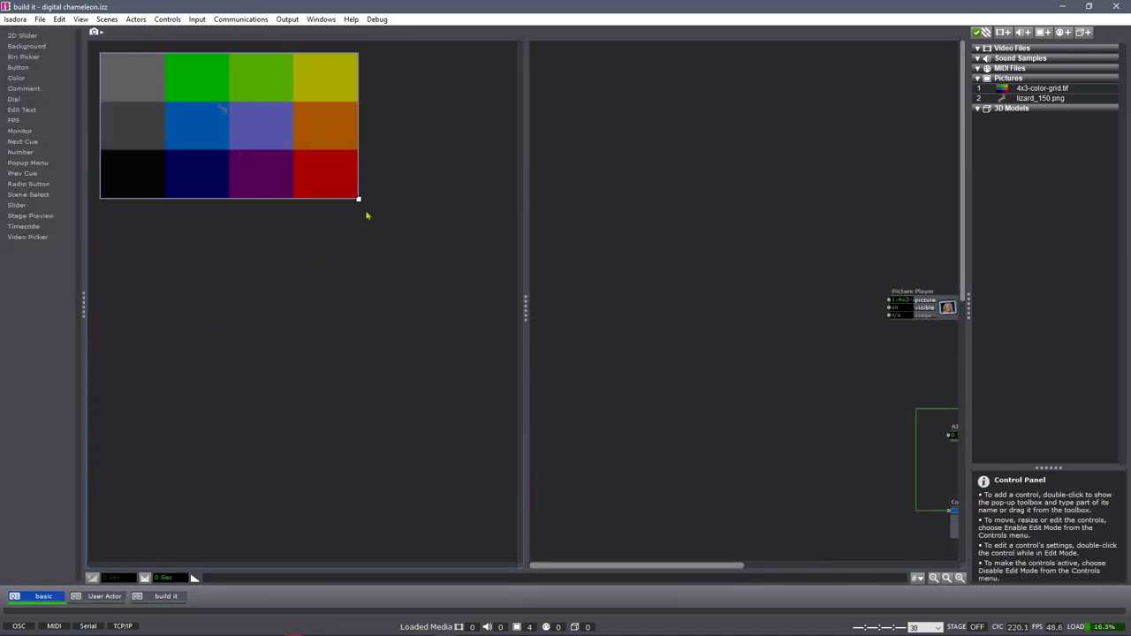
Step: Enlarge the Stage Preview in the basic scene's control panel to nearly the panel's full width
drag(359, 198, 518, 351)
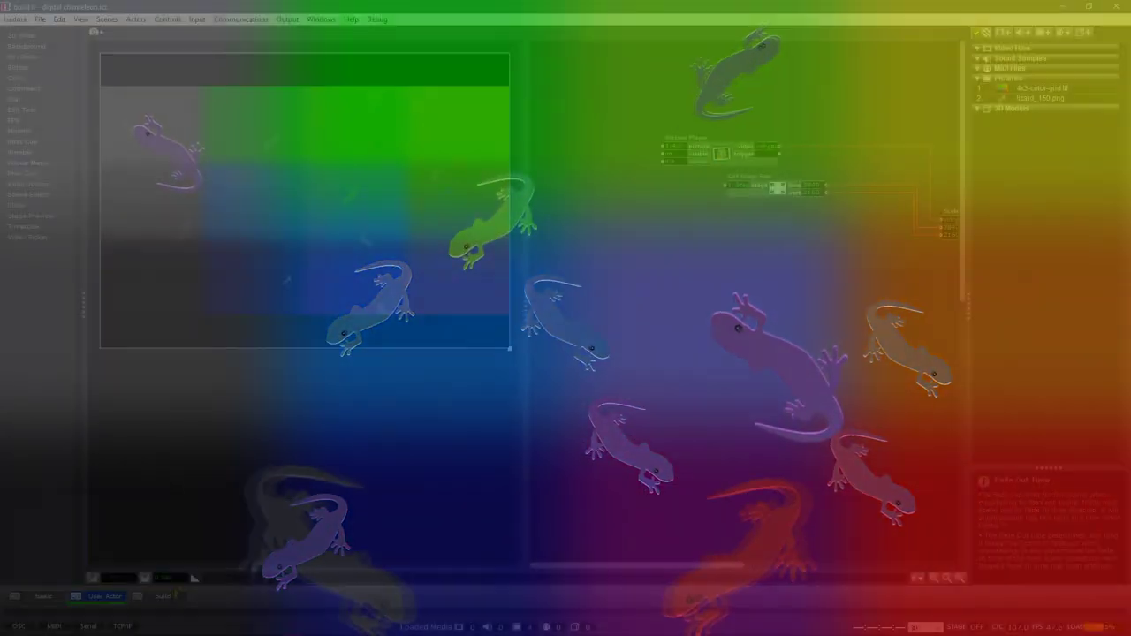
Step: Open the "build it" scene and show its control panel beside the scene editor, narrowed to give the editor more room
click(165, 597)
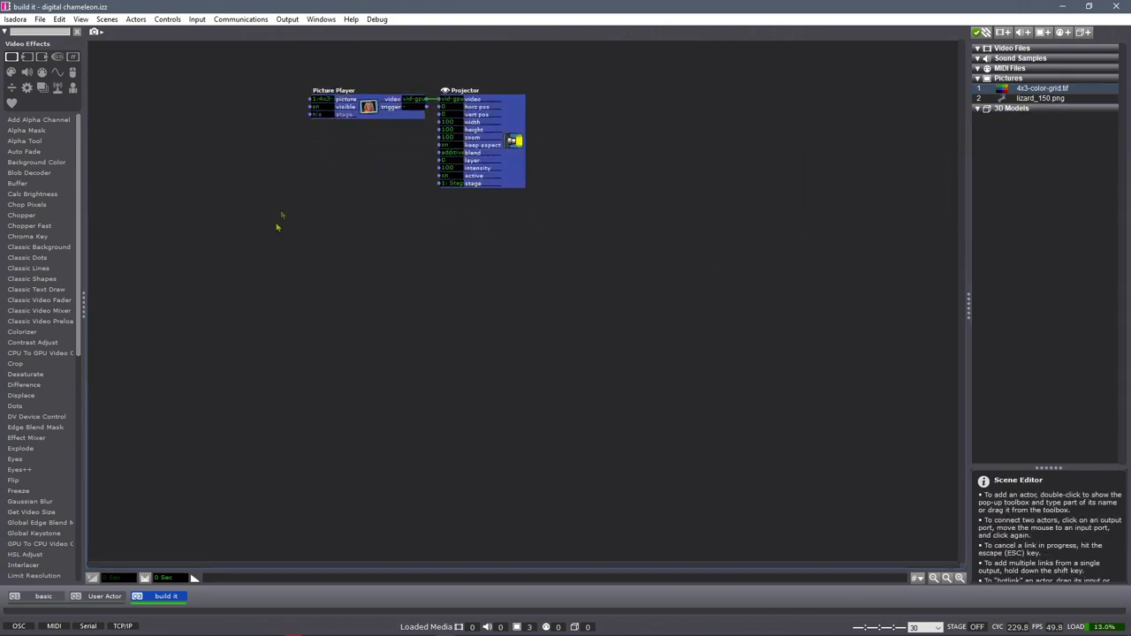
click(270, 249)
key(ctrl+shift+c)
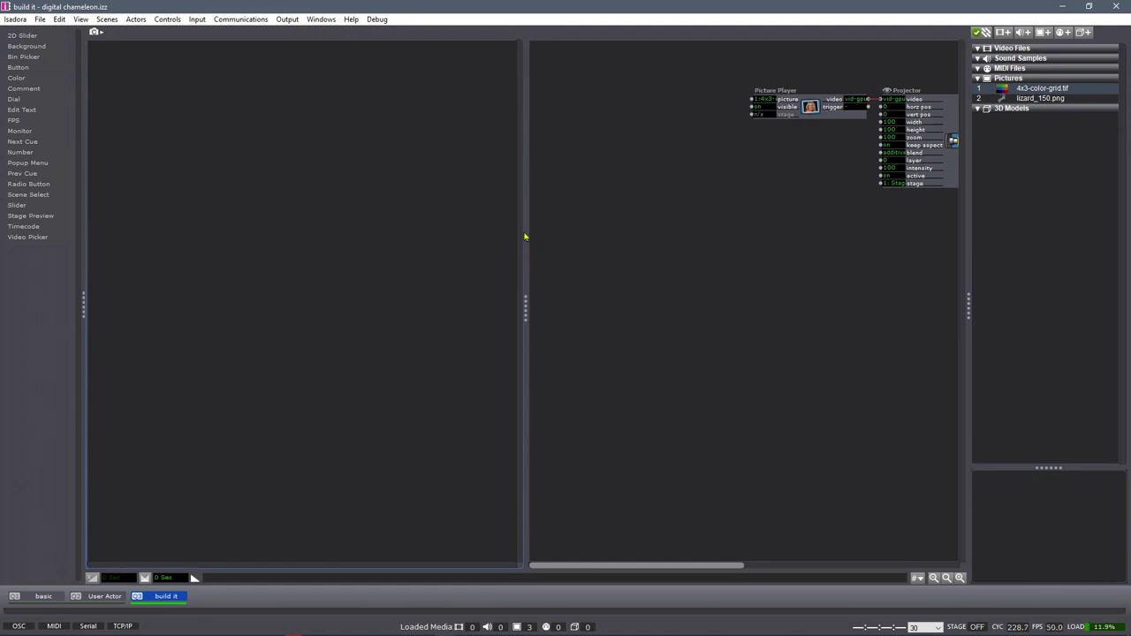
drag(525, 236, 262, 263)
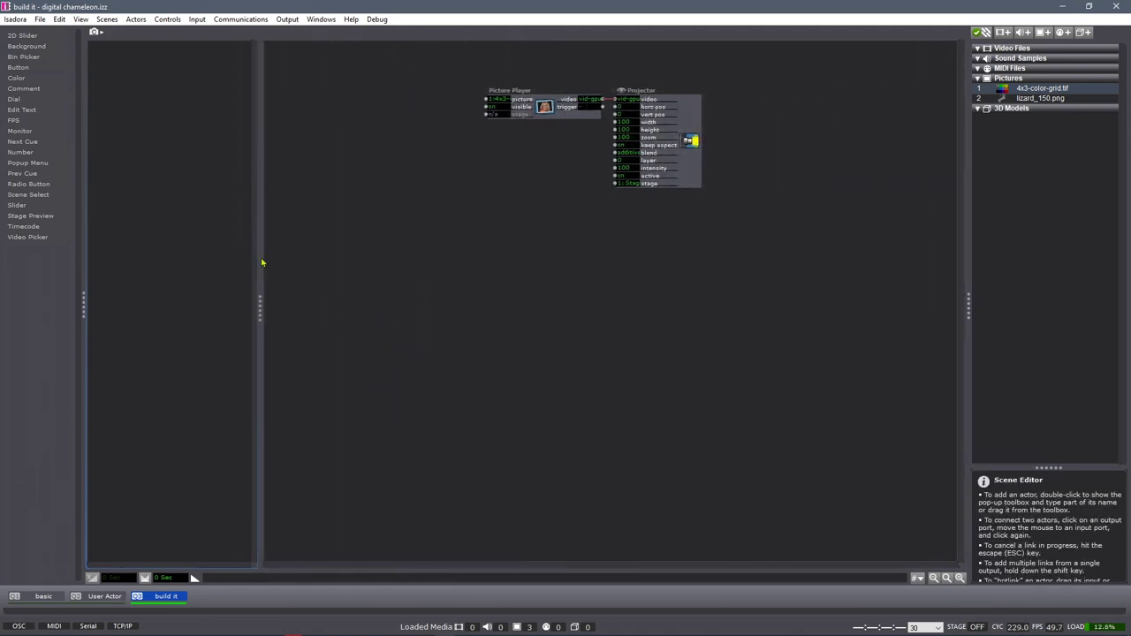
Step: Add a Stage Preview control to the control panel and enlarge it to about the panel's width
click(19, 219)
click(115, 61)
drag(121, 65, 249, 177)
click(506, 265)
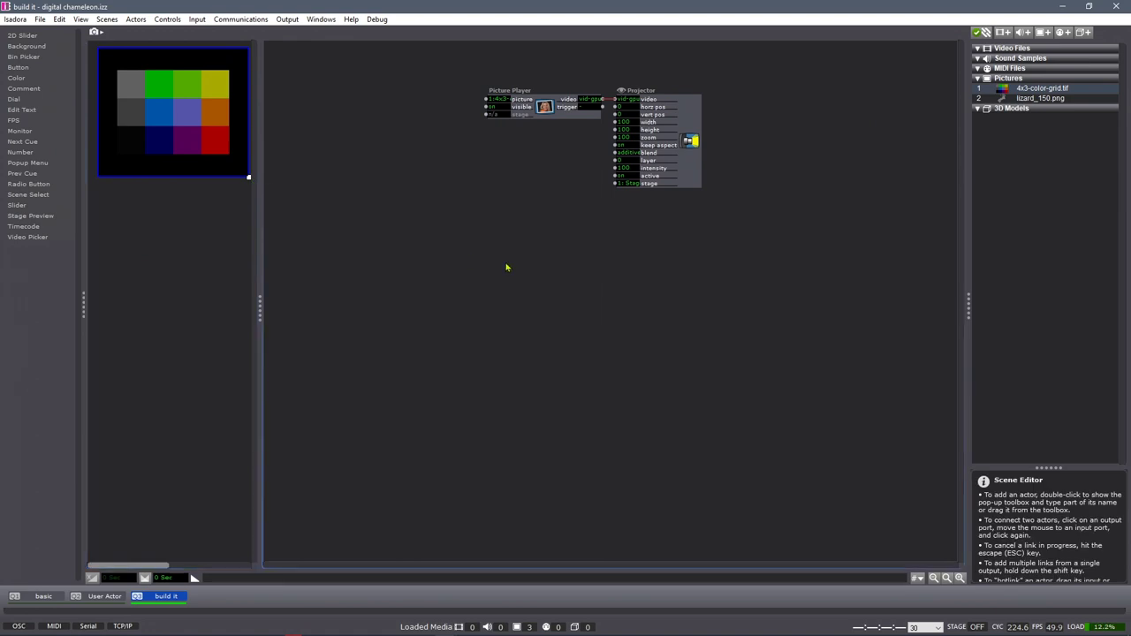
Step: Spread the color grid's Picture Player and Projector apart and turn off the Projector's keep aspect
drag(570, 115, 466, 117)
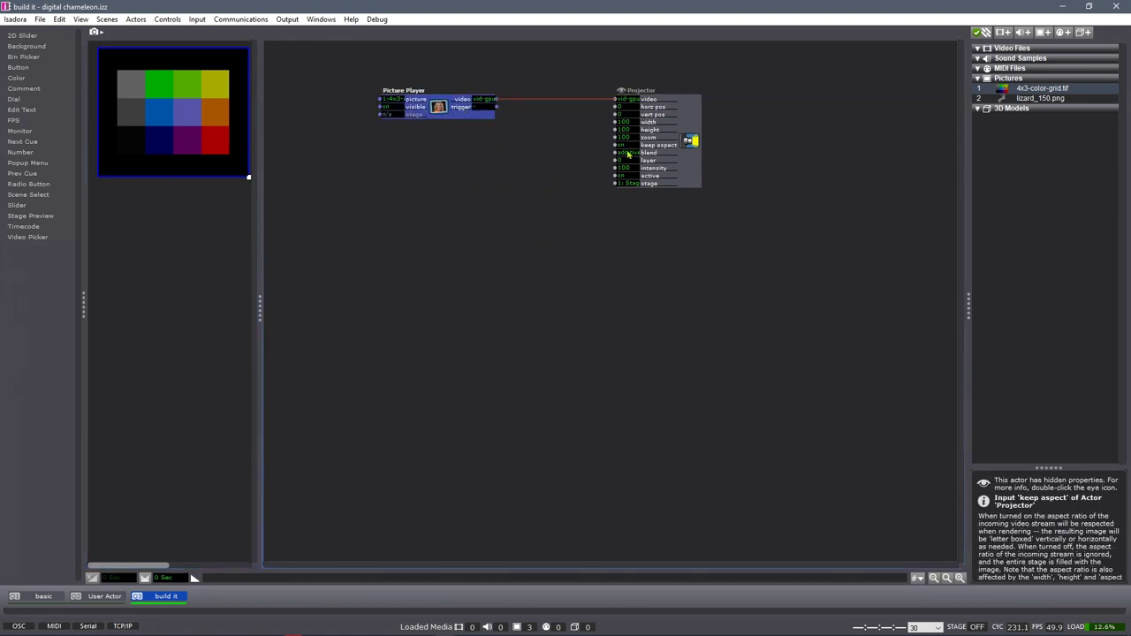
drag(632, 147, 628, 159)
click(557, 212)
drag(692, 125, 718, 125)
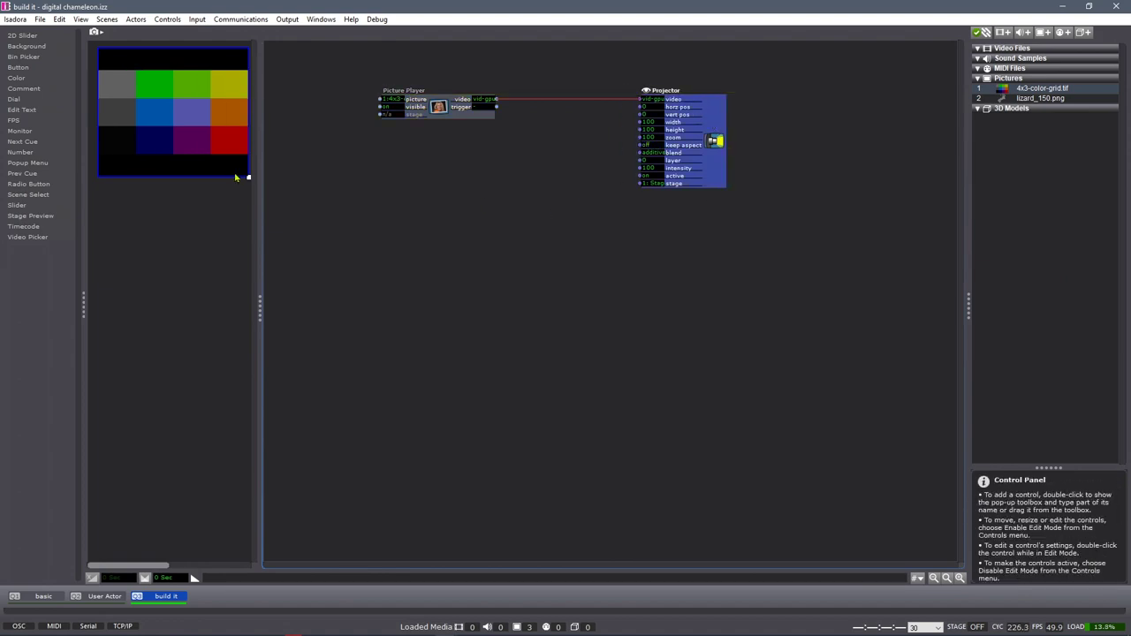
Step: Reduce the Stage Preview's height to remove the black bands above and below the color grid
drag(247, 176, 249, 145)
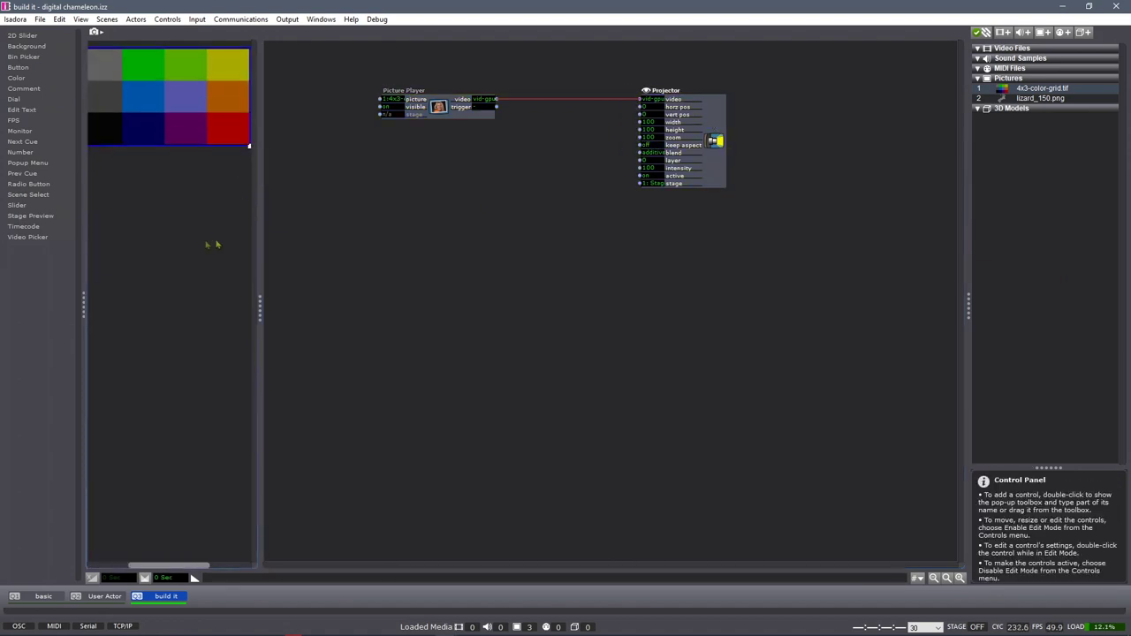
Step: Add lizard_150.png to the scene below the color grid's actors and space out its Picture Player and Projector
click(1049, 100)
drag(1050, 104, 394, 258)
click(346, 380)
drag(487, 275, 435, 272)
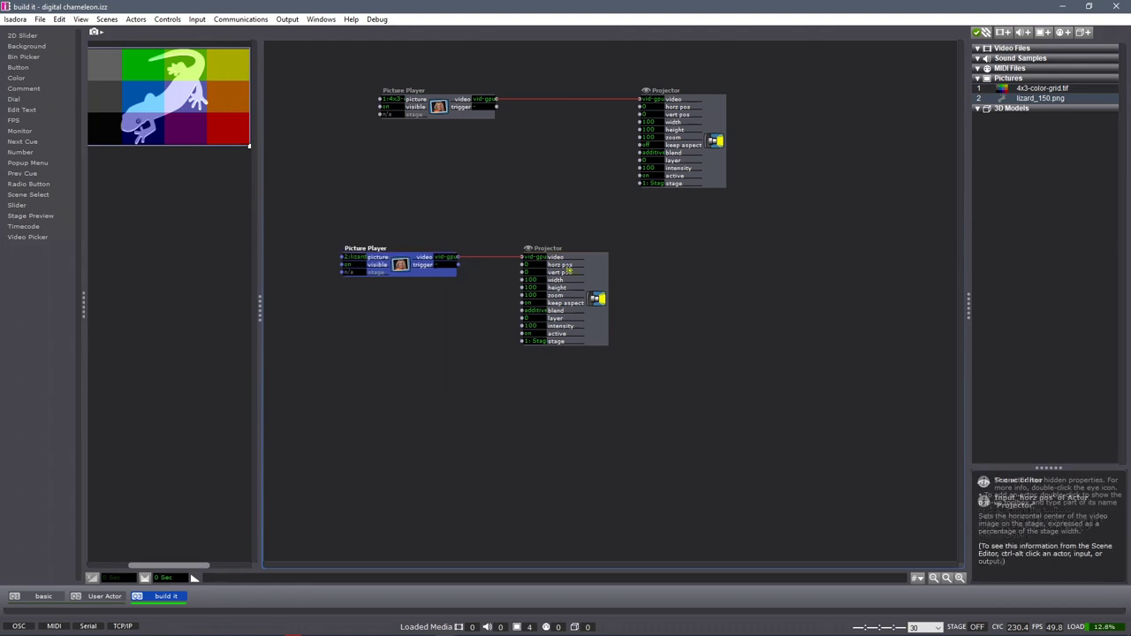
drag(569, 271, 598, 272)
click(360, 372)
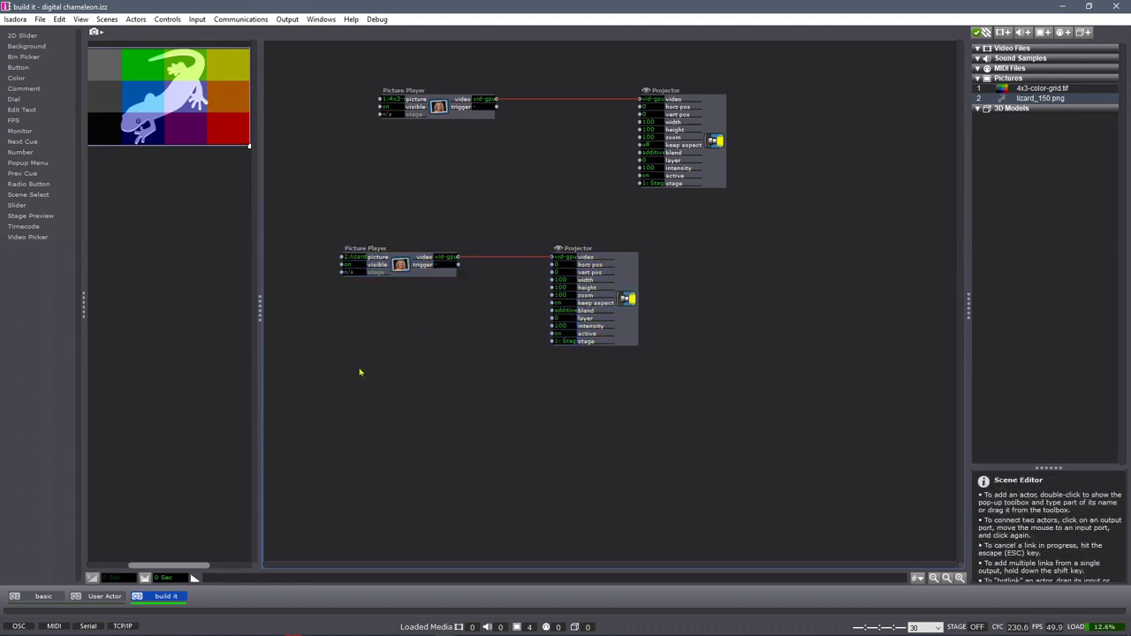
Step: Toggle keep aspect off and back on for the lizard's Projector to compare the picture's proportions
click(563, 307)
click(564, 306)
click(563, 307)
click(564, 307)
click(466, 357)
Step: Align the lizard's Picture Player and Projector in columns beneath the color grid's Picture Player and Projector
drag(373, 232, 704, 304)
drag(459, 115, 508, 120)
double_click(508, 119)
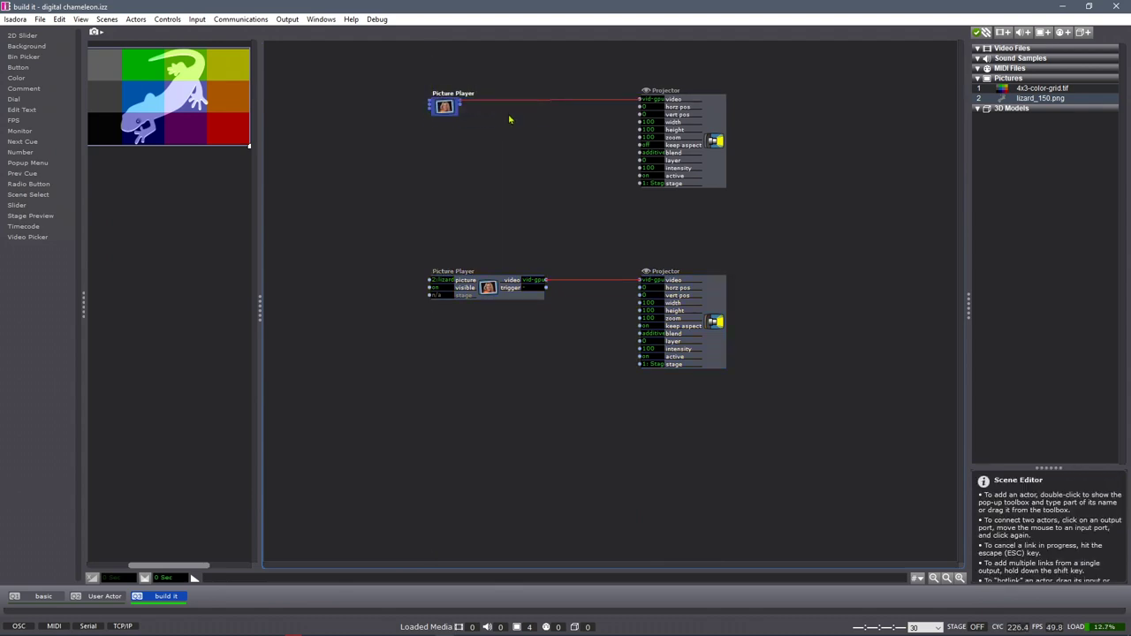
double_click(451, 110)
drag(523, 120, 524, 118)
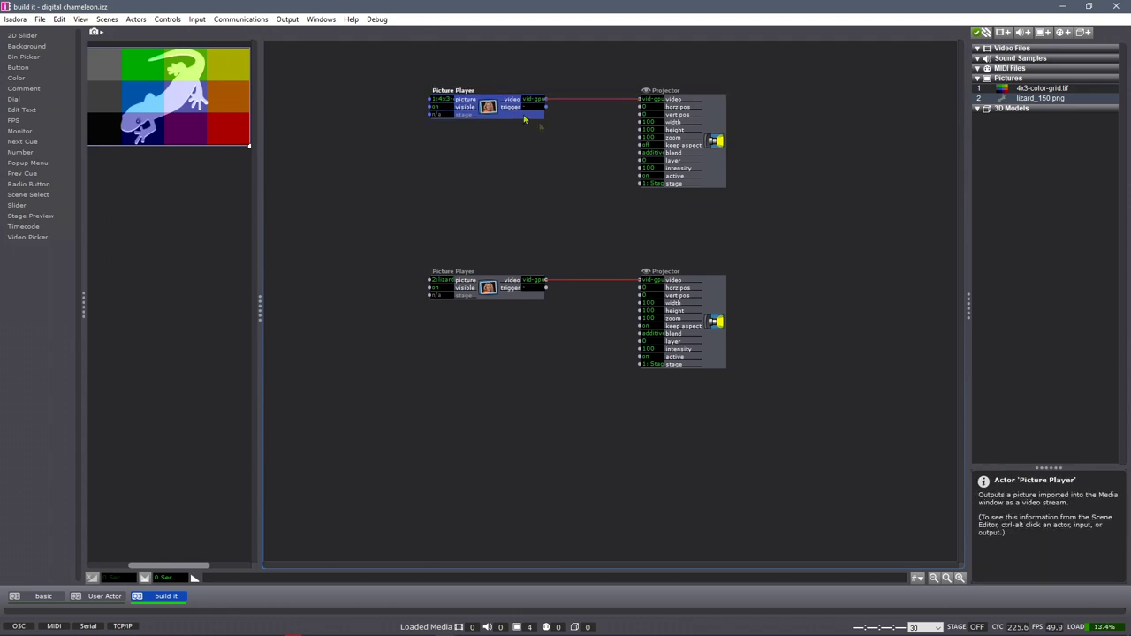
Step: Turn keep aspect on for the color grid's Projector and spread its Picture Player and Projector far apart
click(647, 147)
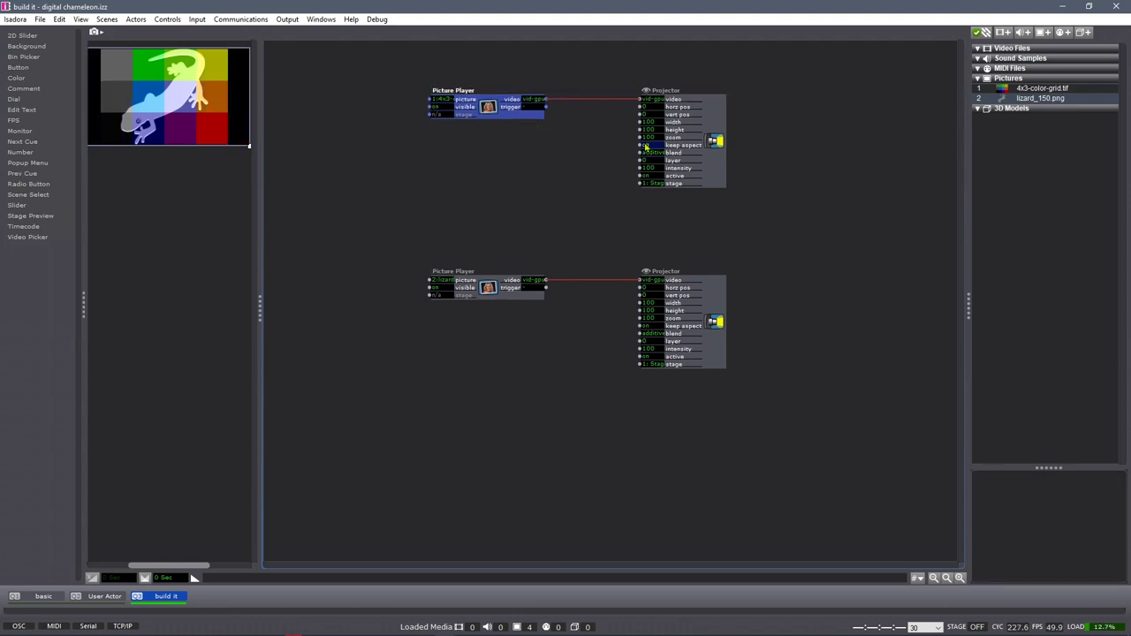
click(545, 175)
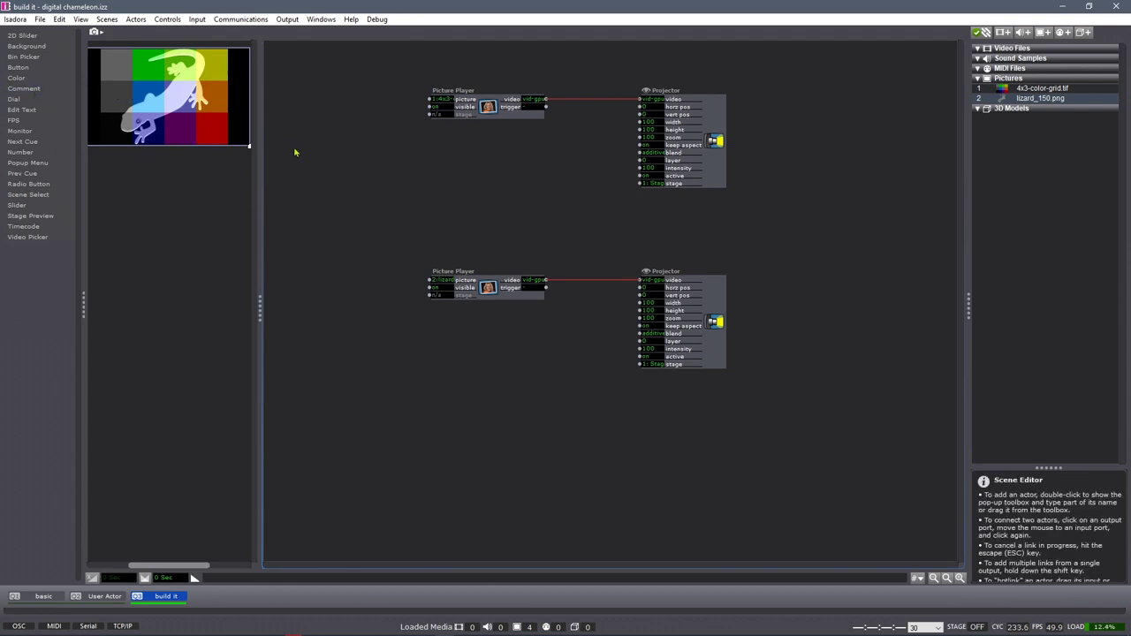
drag(475, 92, 365, 92)
drag(702, 121, 882, 121)
Step: Add a Get Stage Size actor below the color grid's Picture Player
double_click(363, 178)
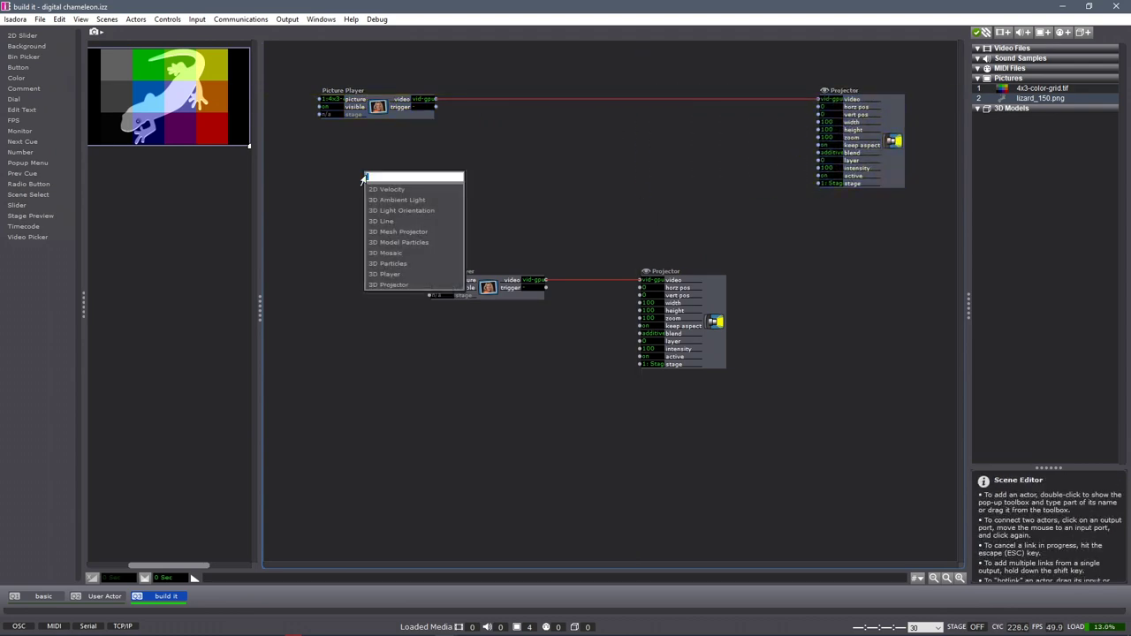
text(get s)
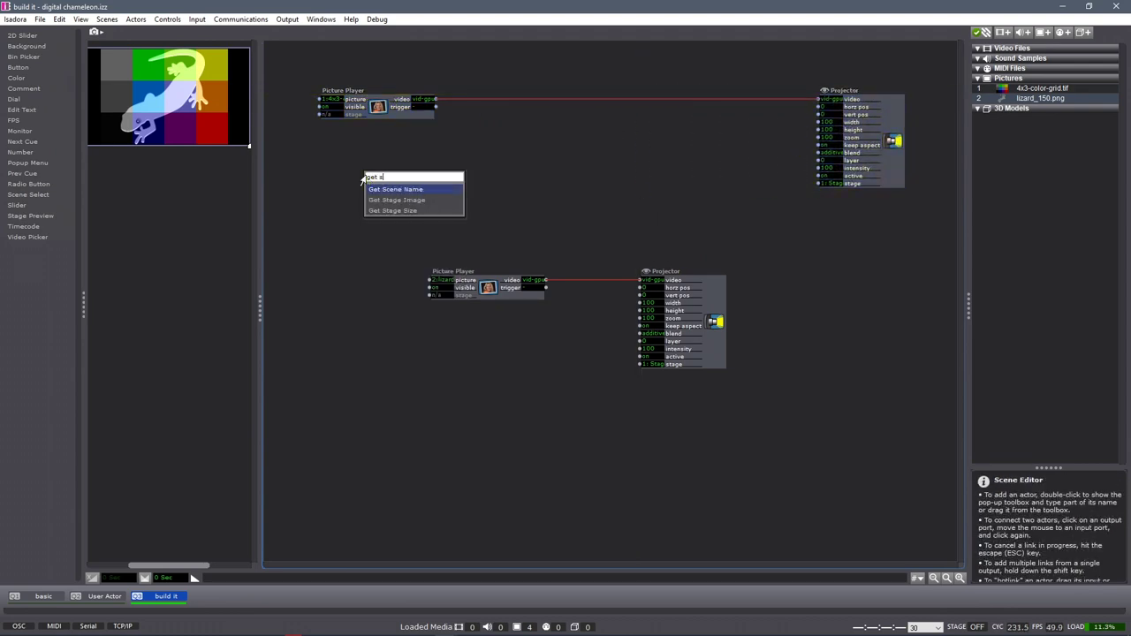
key(Down)
key(Return)
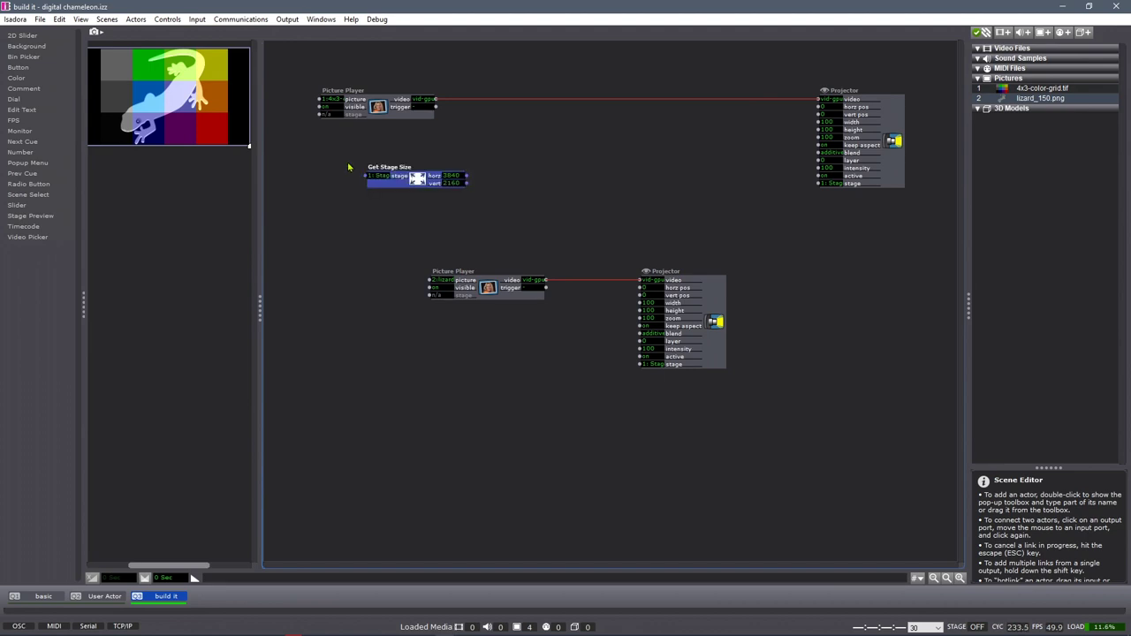
click(325, 172)
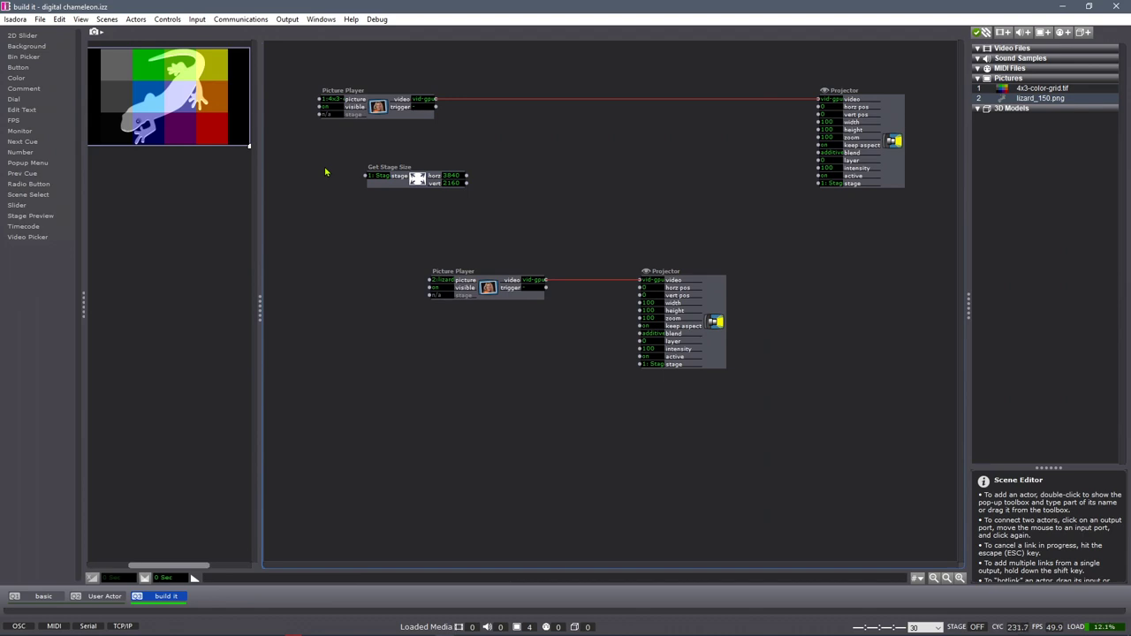
Step: Assign Stage 1 to Display 1 (1920 x 1080) in the Stage Setup and close the setup
key(ctrl+alt+s)
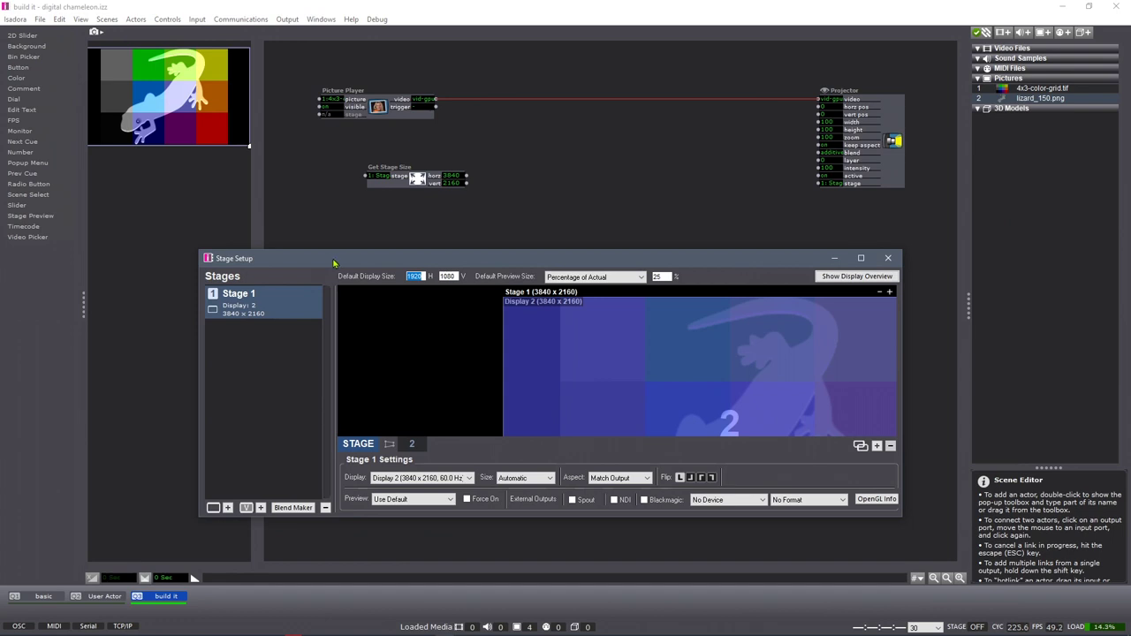
drag(333, 259, 316, 207)
click(257, 253)
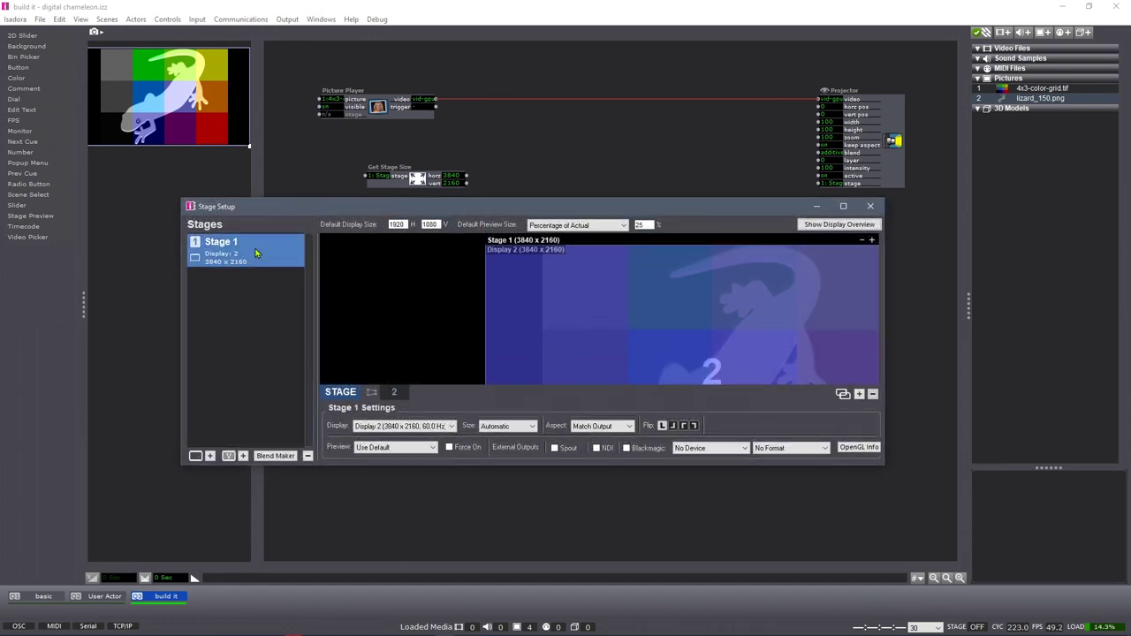
click(371, 427)
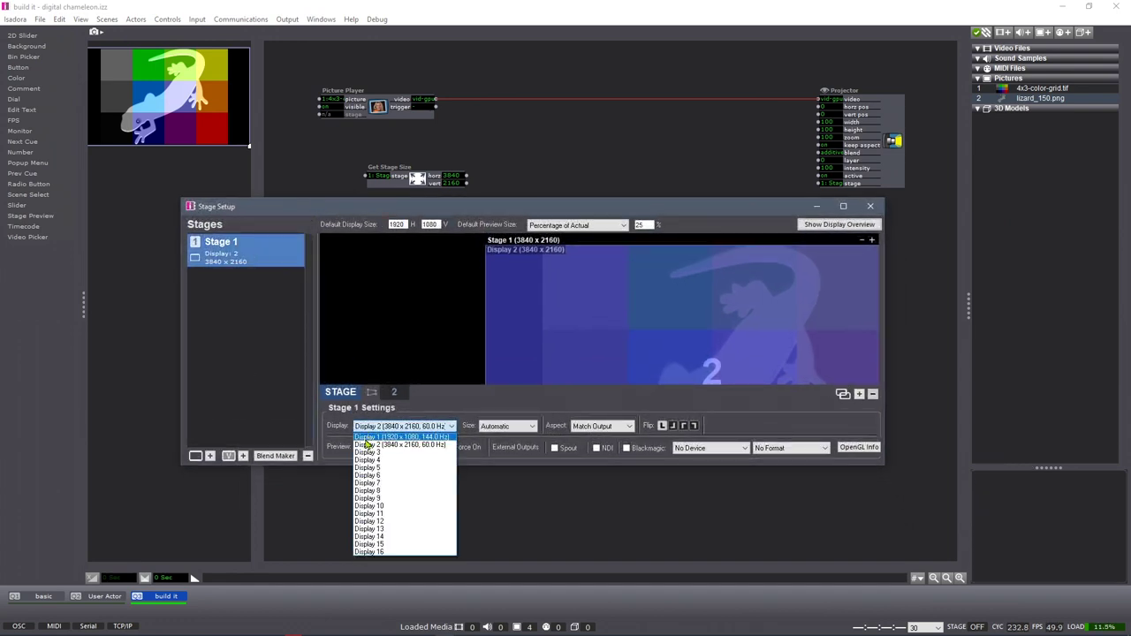
click(367, 437)
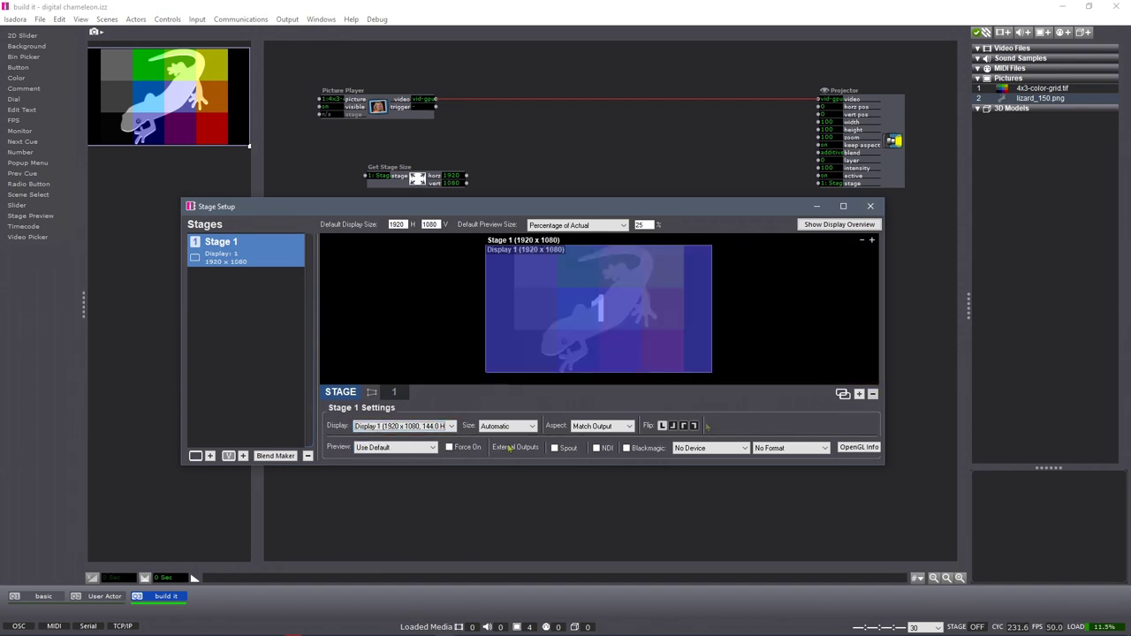
click(871, 208)
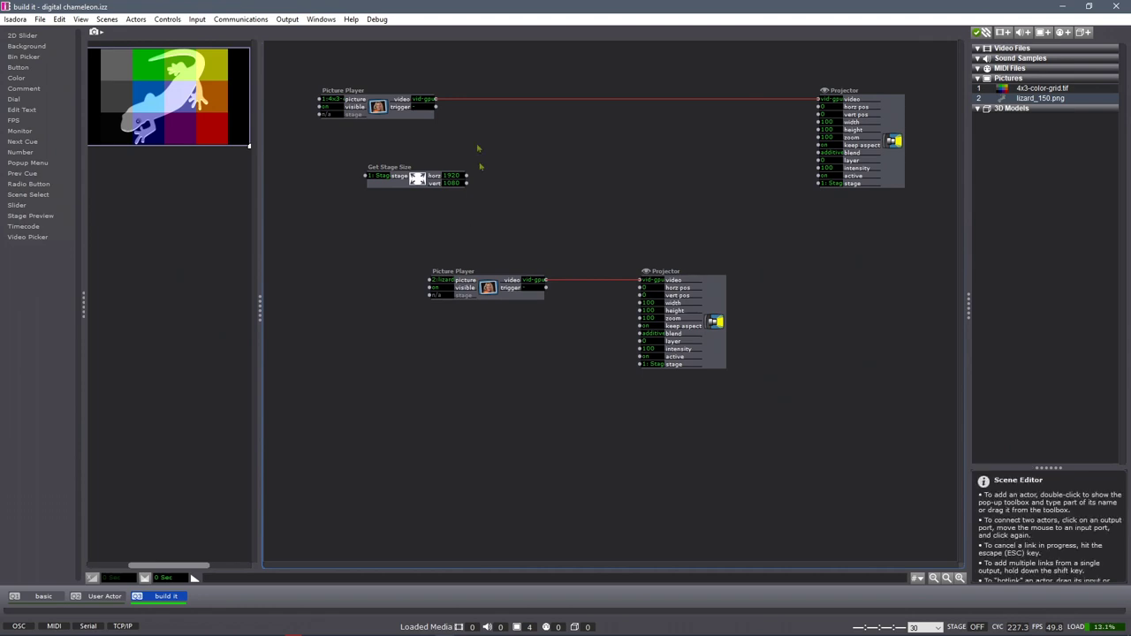
Step: Add a Scaler actor between the color grid's Picture Player and Projector
double_click(537, 135)
text(sla)
key(BackSpace)
key(BackSpace)
text(caler)
key(Return)
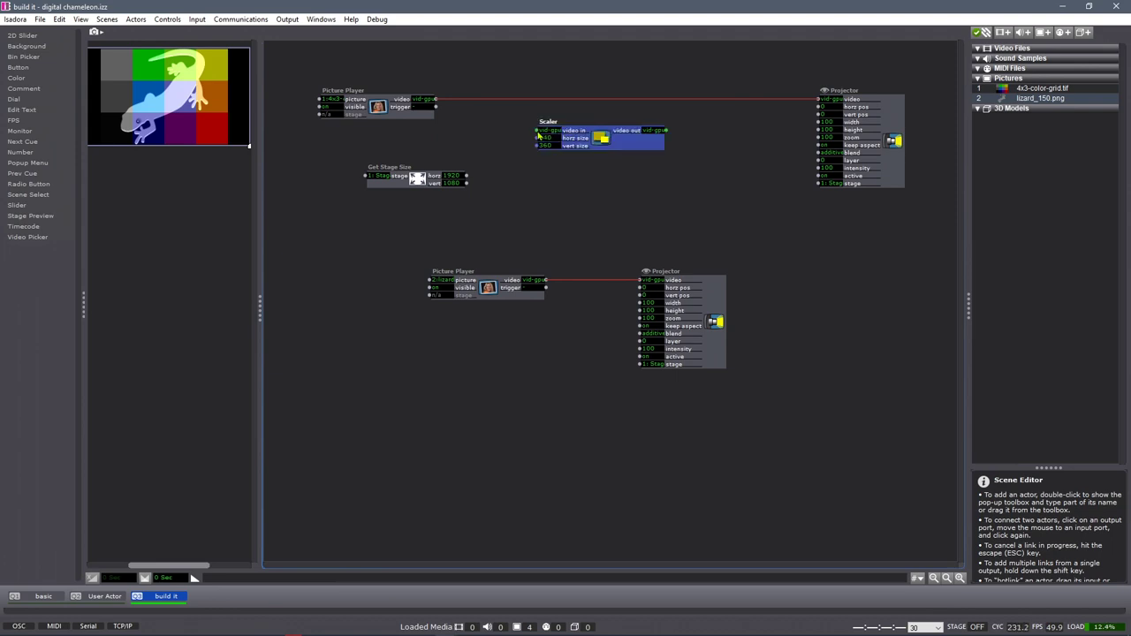
drag(656, 147, 633, 143)
Step: Connect Get Stage Size's horz and vert outputs to the Scaler's horz size and vert size, and place Get Stage Size beneath the Picture Player
click(465, 178)
click(512, 135)
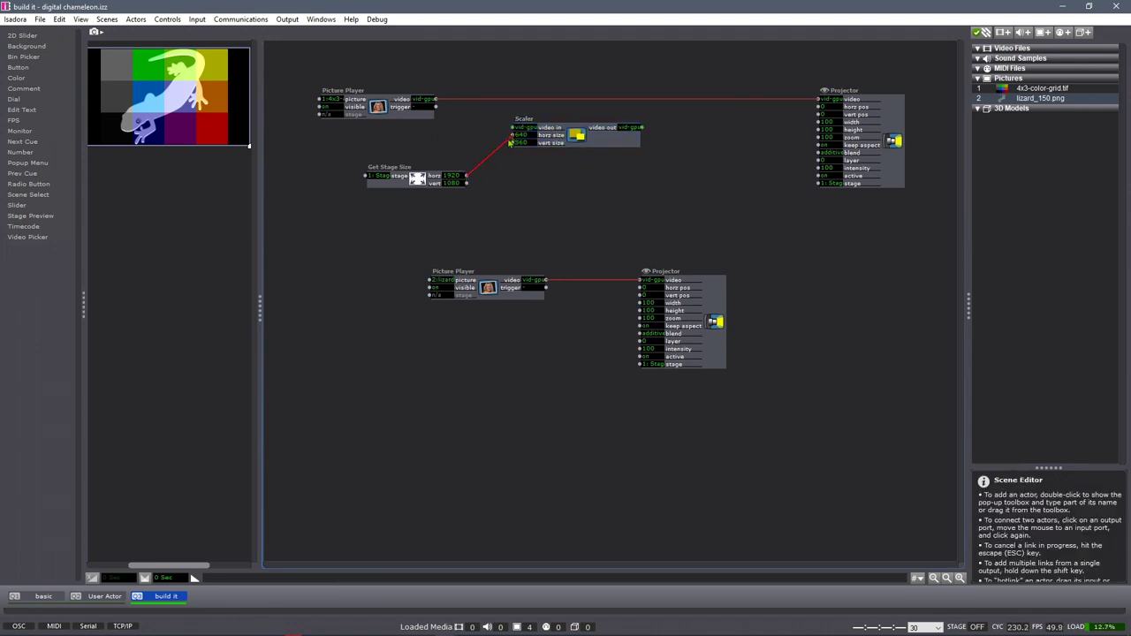
click(467, 183)
click(513, 143)
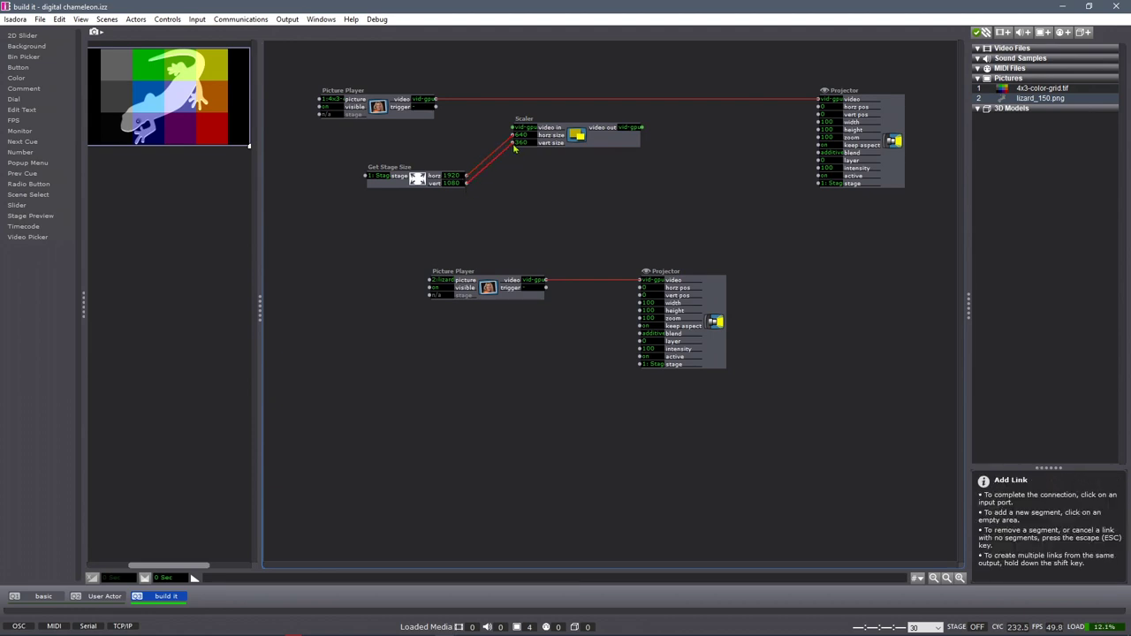
drag(409, 169, 395, 137)
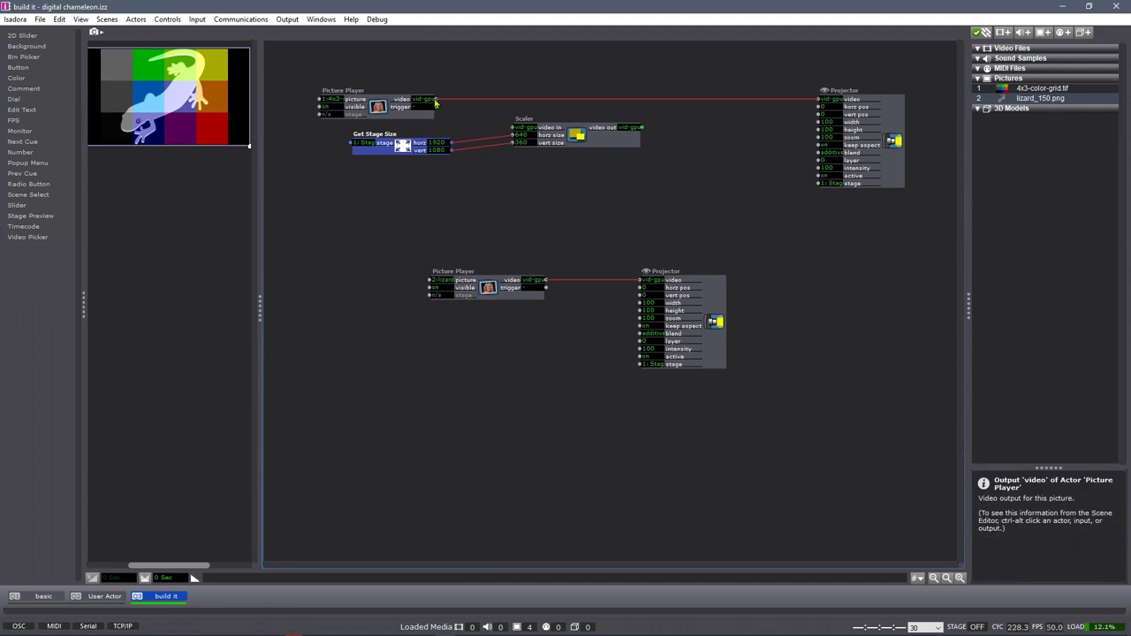
Step: Route the color grid's video through the Scaler to the Projector instead of the direct link, and align the Scaler with them
click(436, 99)
click(512, 127)
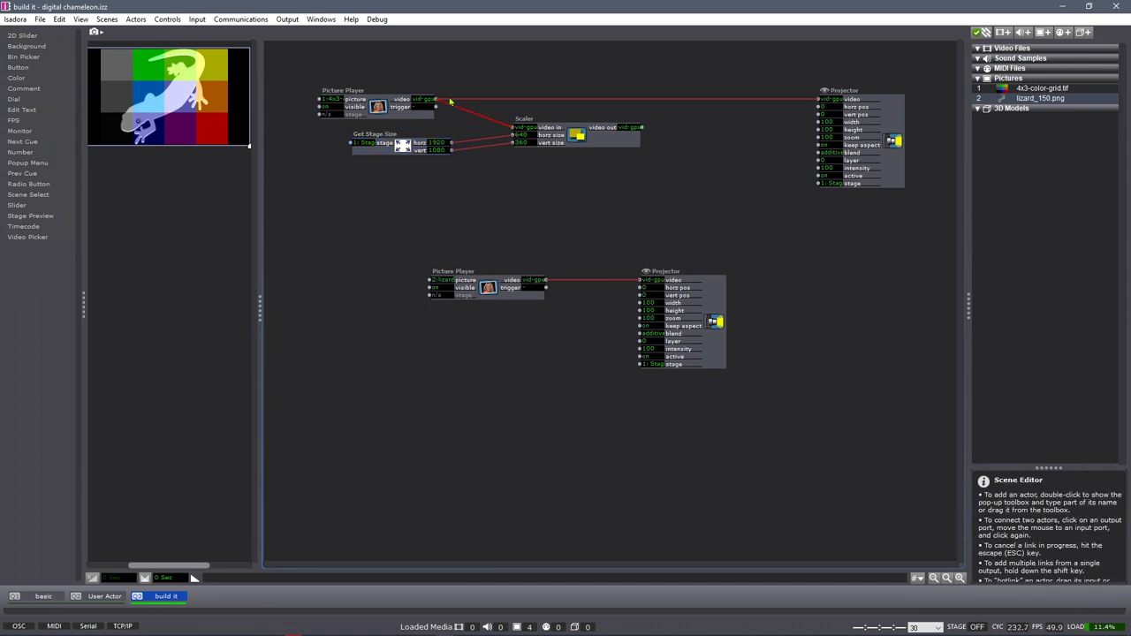
click(449, 101)
key(Delete)
click(642, 127)
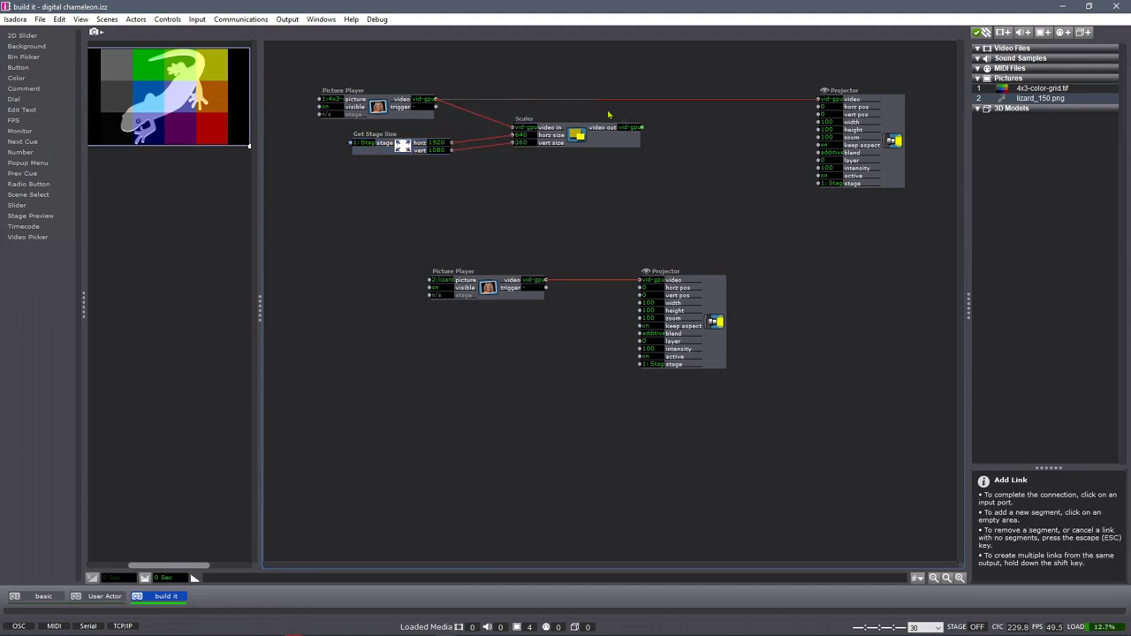
click(818, 99)
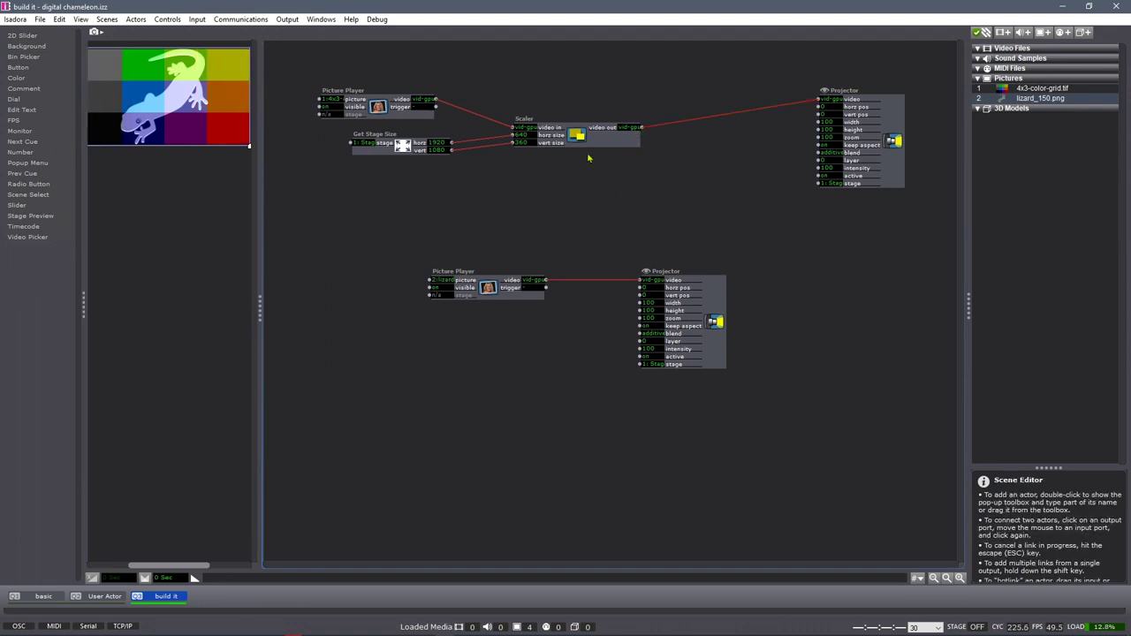
drag(566, 137, 571, 108)
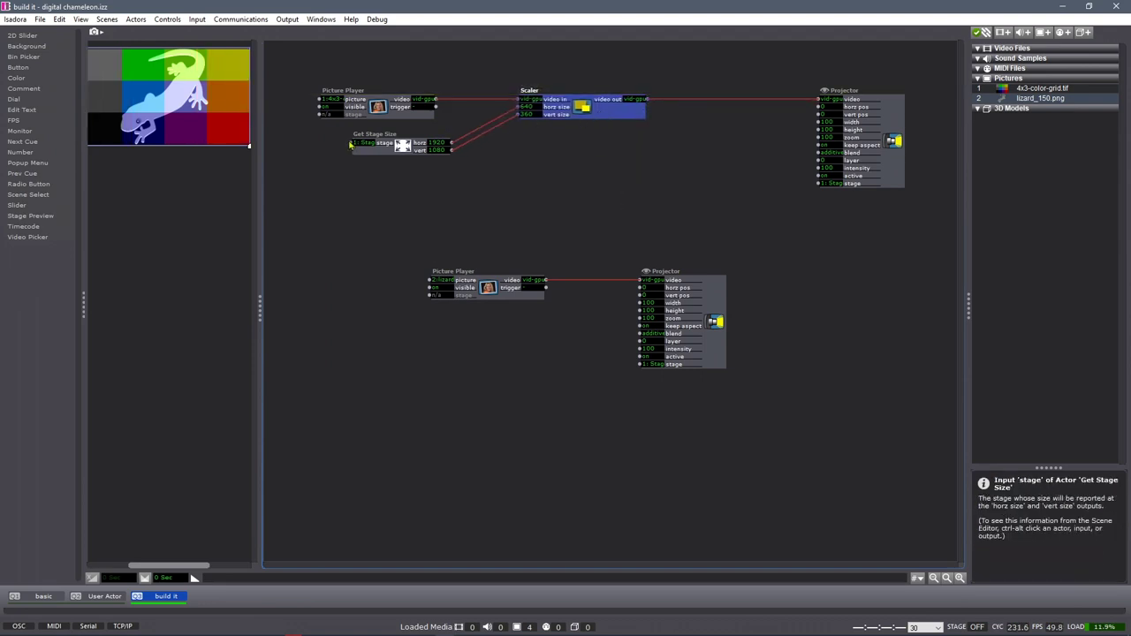
Step: Update Get Stage Size's stage input so the Scaler takes the stage dimensions, and check the video on the link to the Projector
click(352, 144)
drag(340, 201, 340, 204)
drag(361, 271, 361, 270)
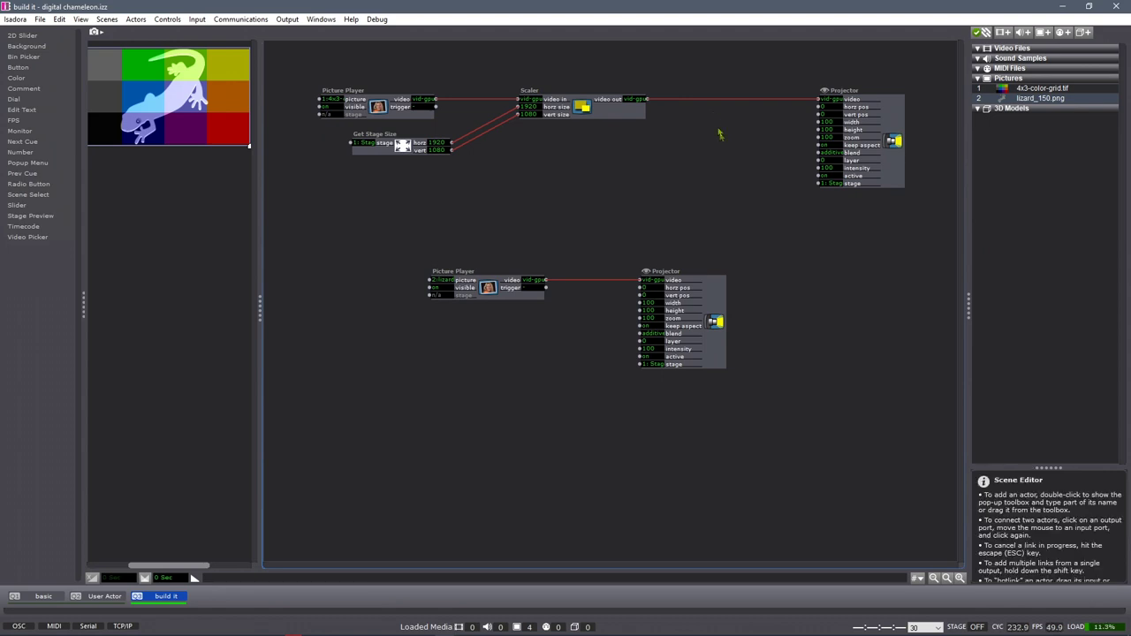
mouse_move(709, 103)
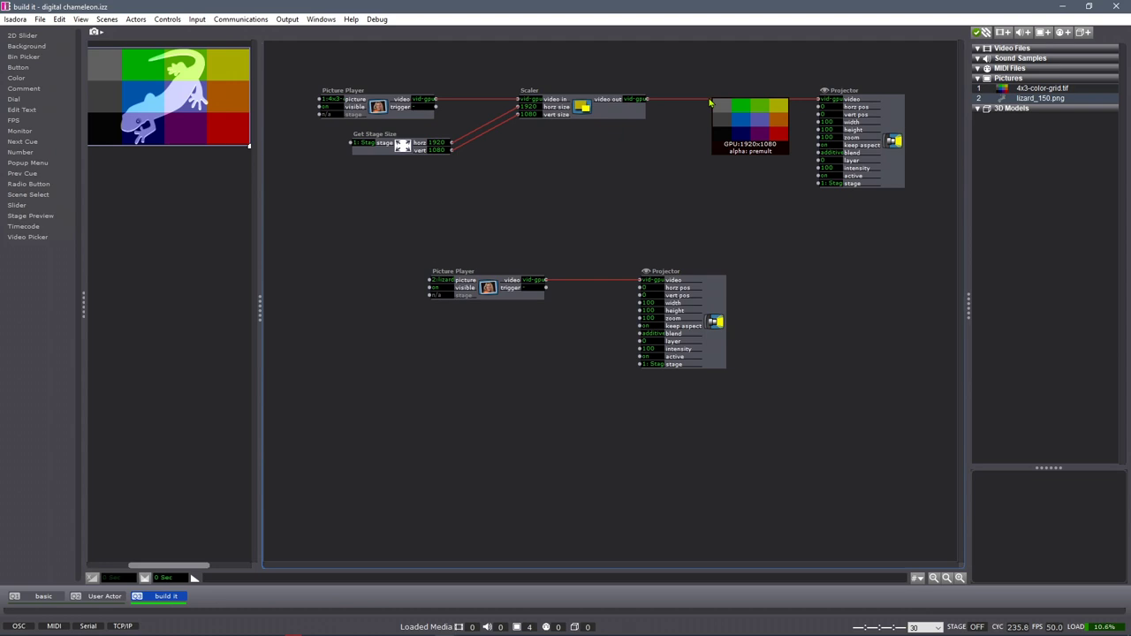
Step: Move the lizard's Picture Player and Projector together further down to free space below the Scaler
drag(403, 215, 846, 391)
drag(709, 306, 722, 386)
click(631, 260)
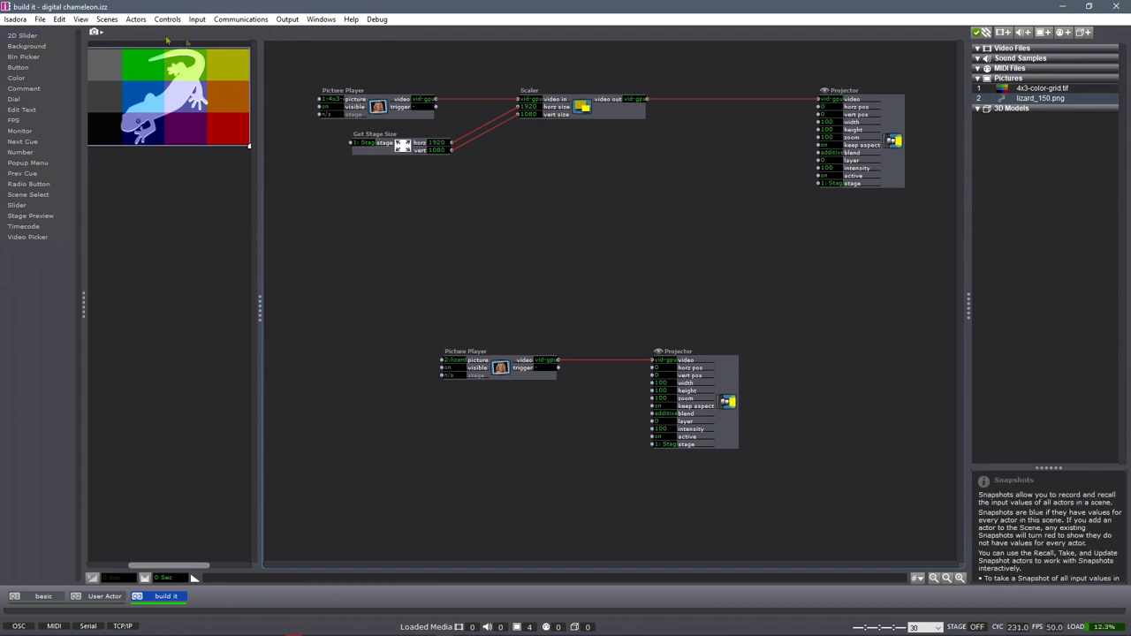
Step: Add a Measure Color actor below the Scaler and connect the Scaler's video out to its video in
double_click(550, 201)
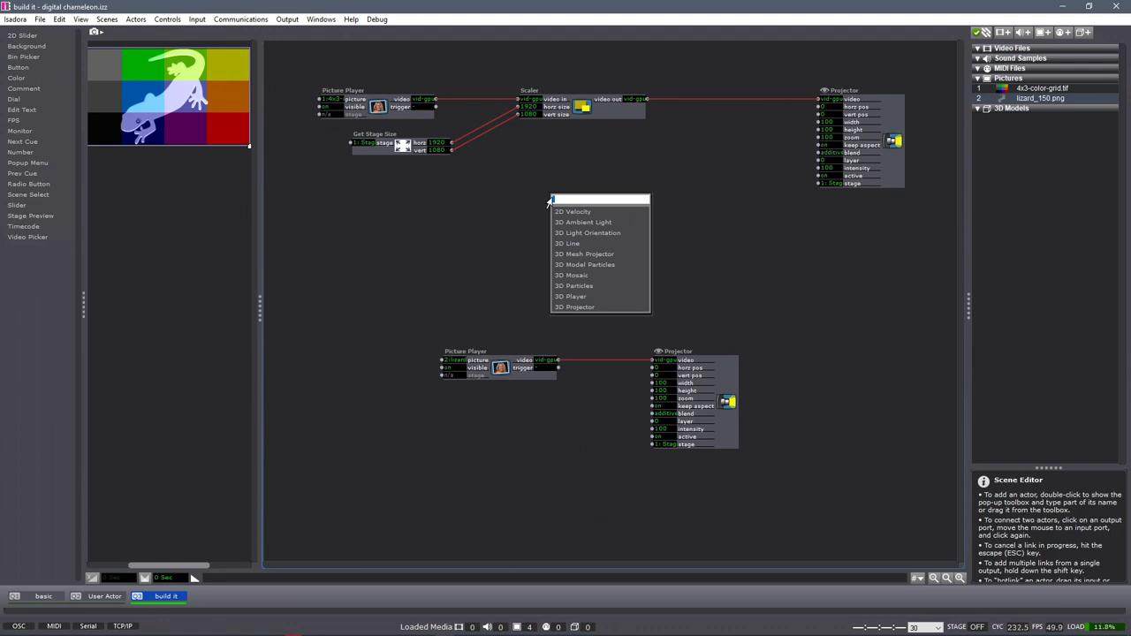
text(measure)
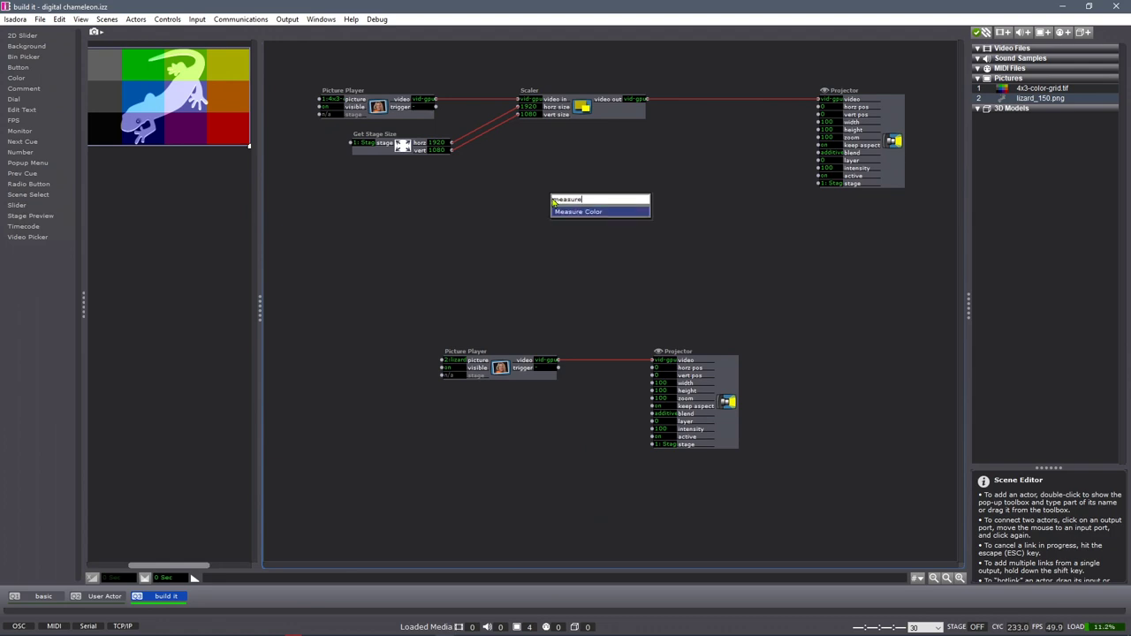
key(Return)
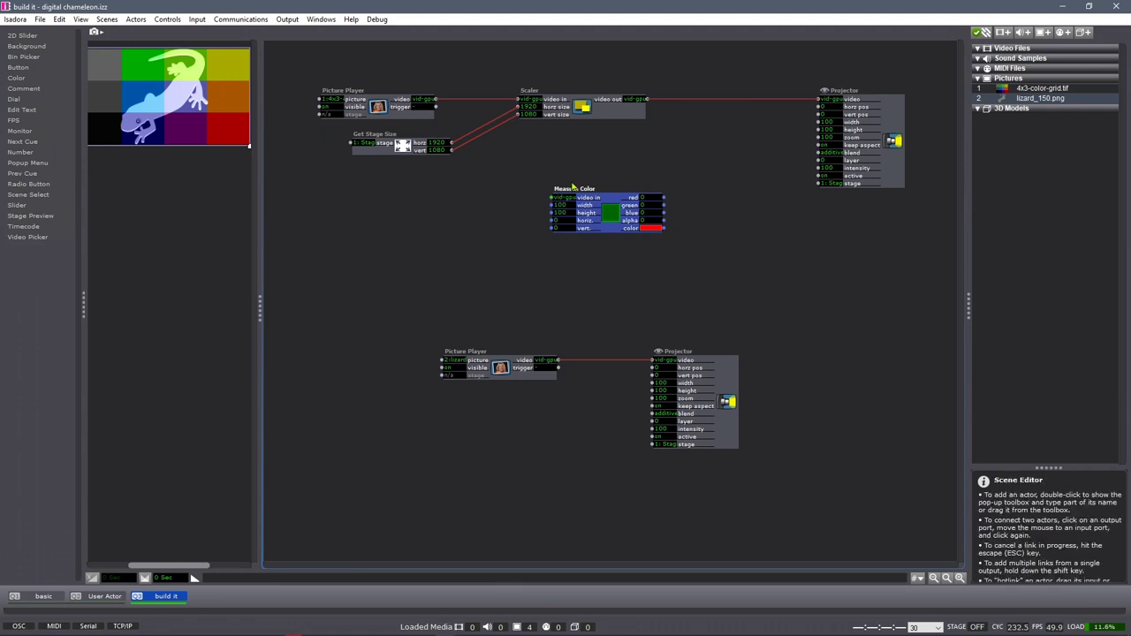
mouse_move(578, 190)
mouse_down()
mouse_move(580, 209)
mouse_move(588, 202)
mouse_up()
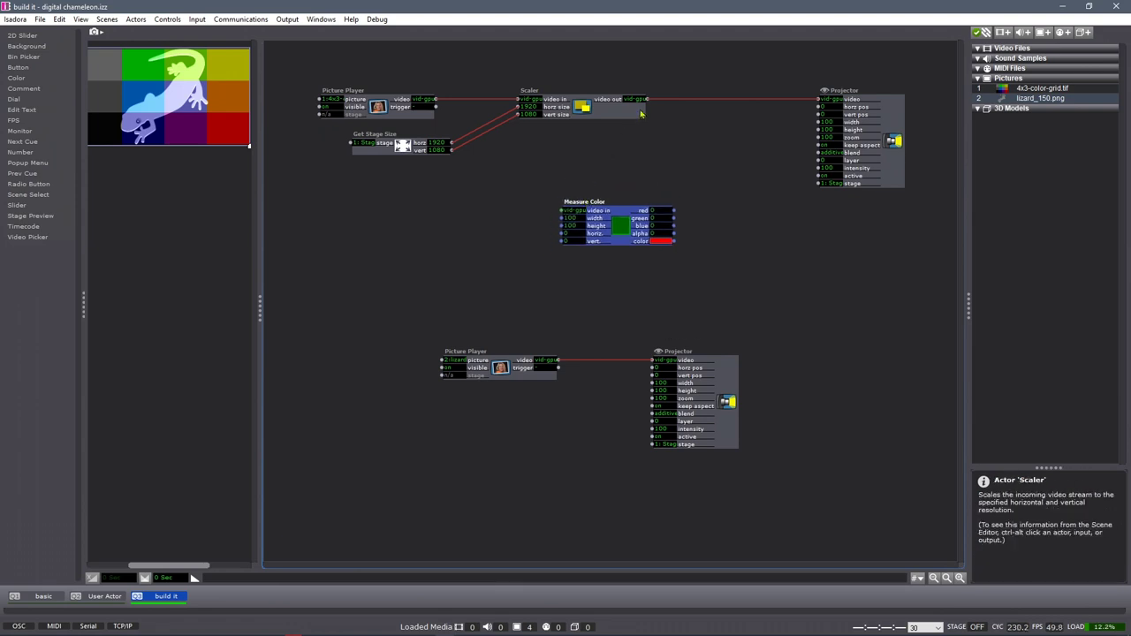
click(647, 99)
click(672, 163)
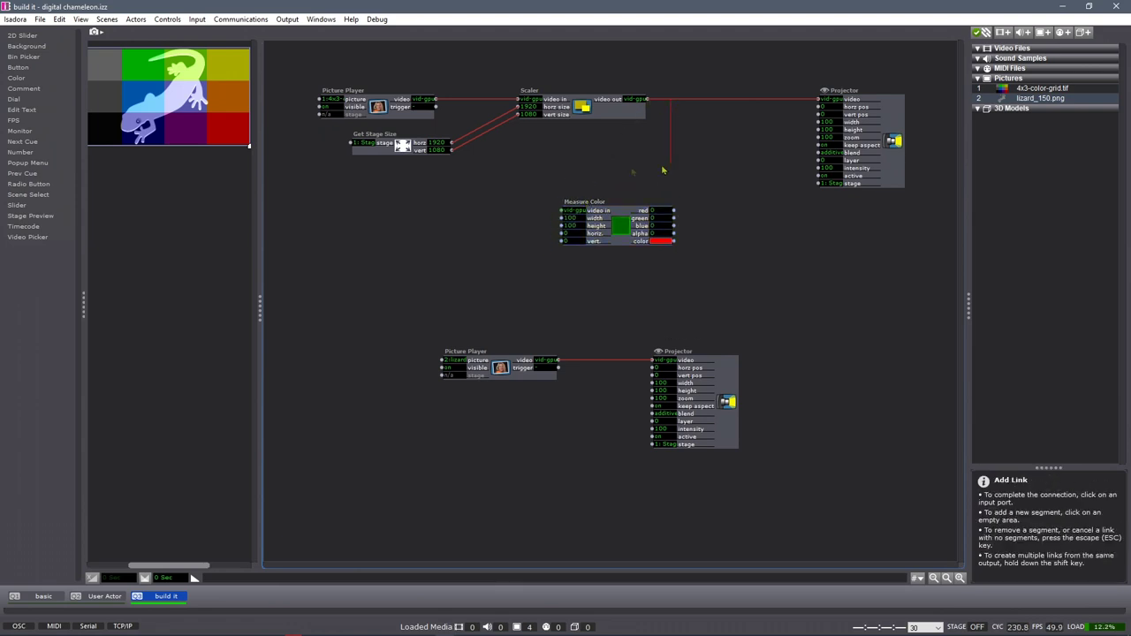
click(563, 212)
click(562, 212)
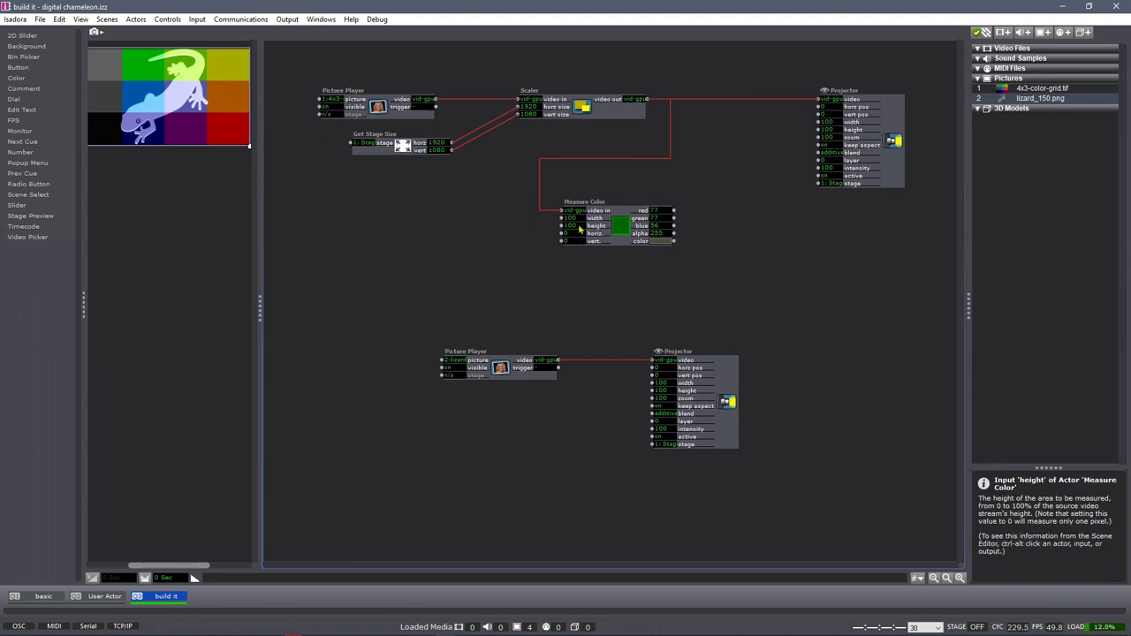
Step: Set Measure Color's width and height both to 1 so it samples only a small area
mouse_move(578, 228)
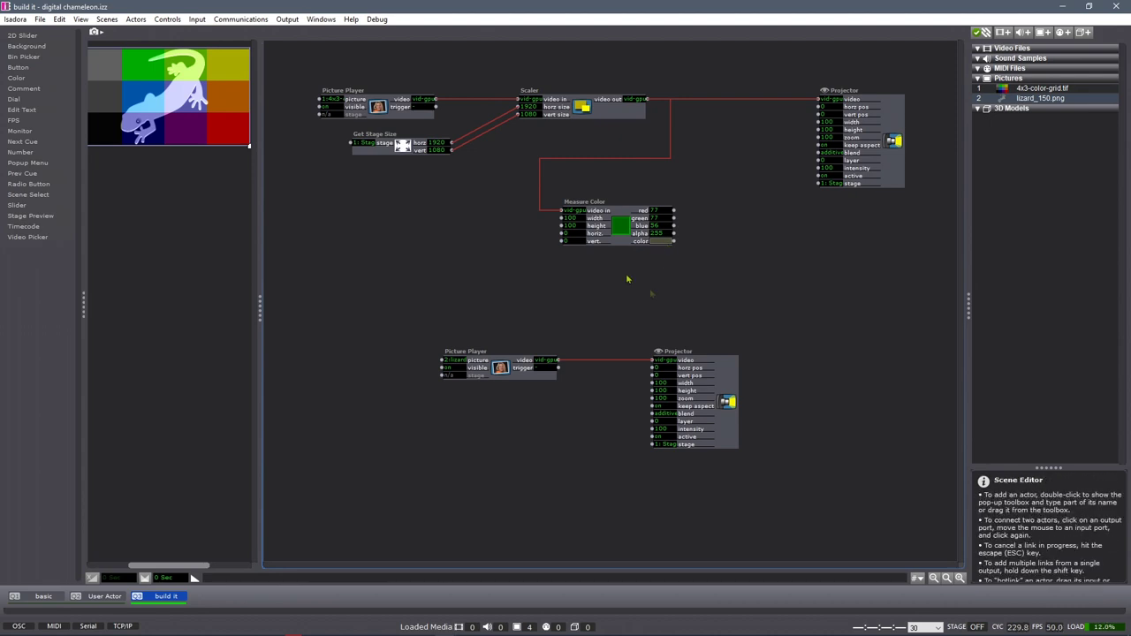
key(Return)
click(572, 227)
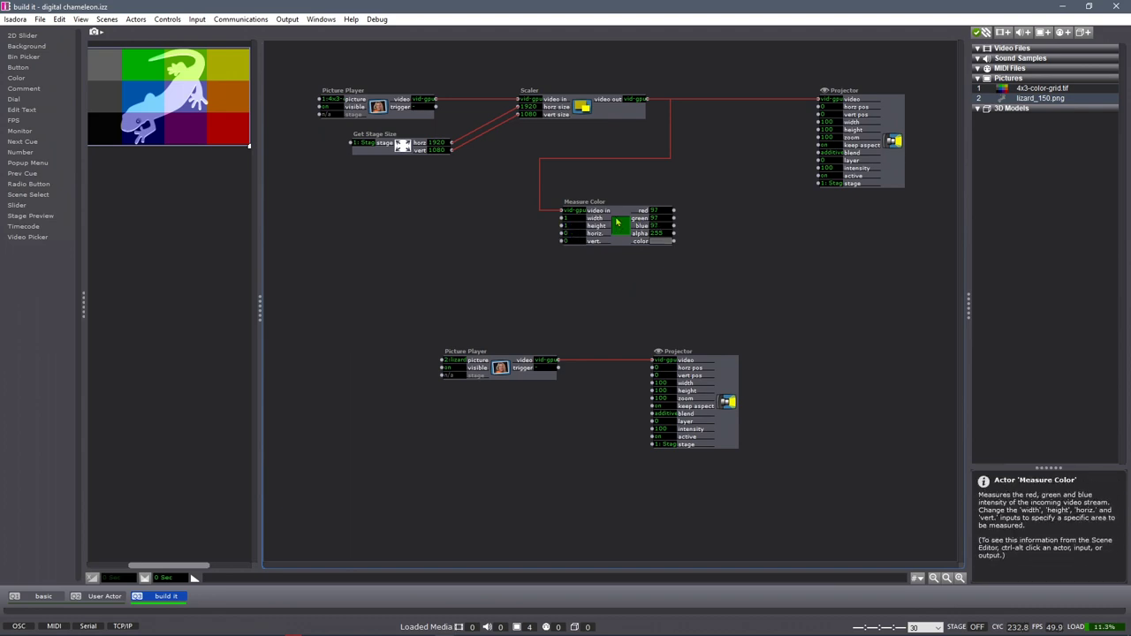
Step: Shift Measure Color's sampling area to horiz. 45.3 and vert. 50.6, and inspect the sampled color's values
drag(576, 235, 576, 189)
drag(574, 243, 571, 203)
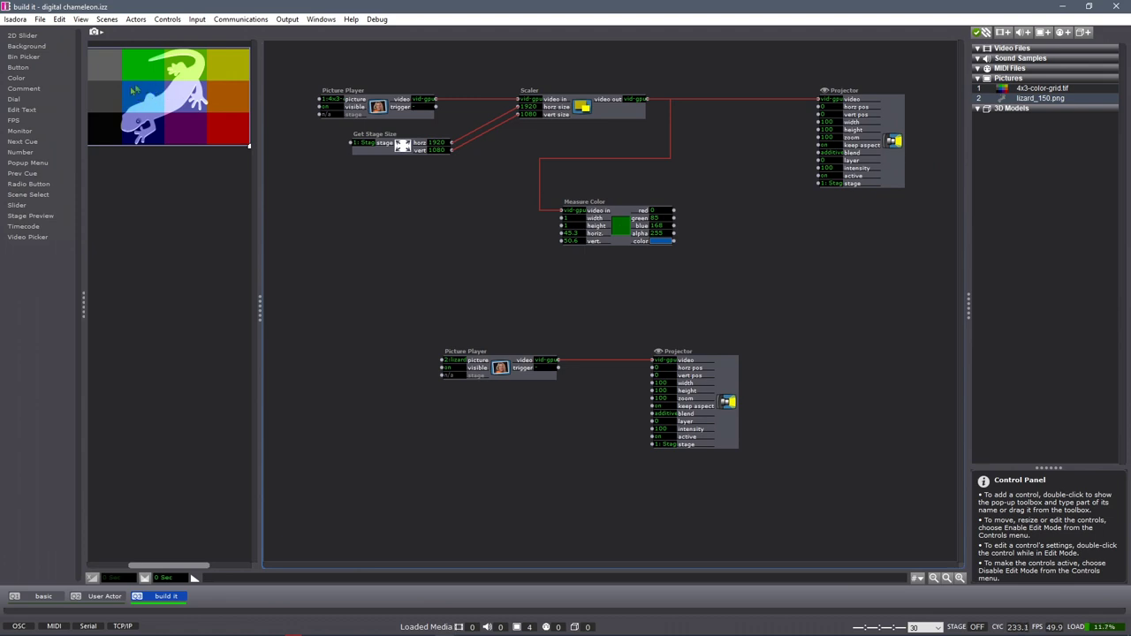
click(660, 242)
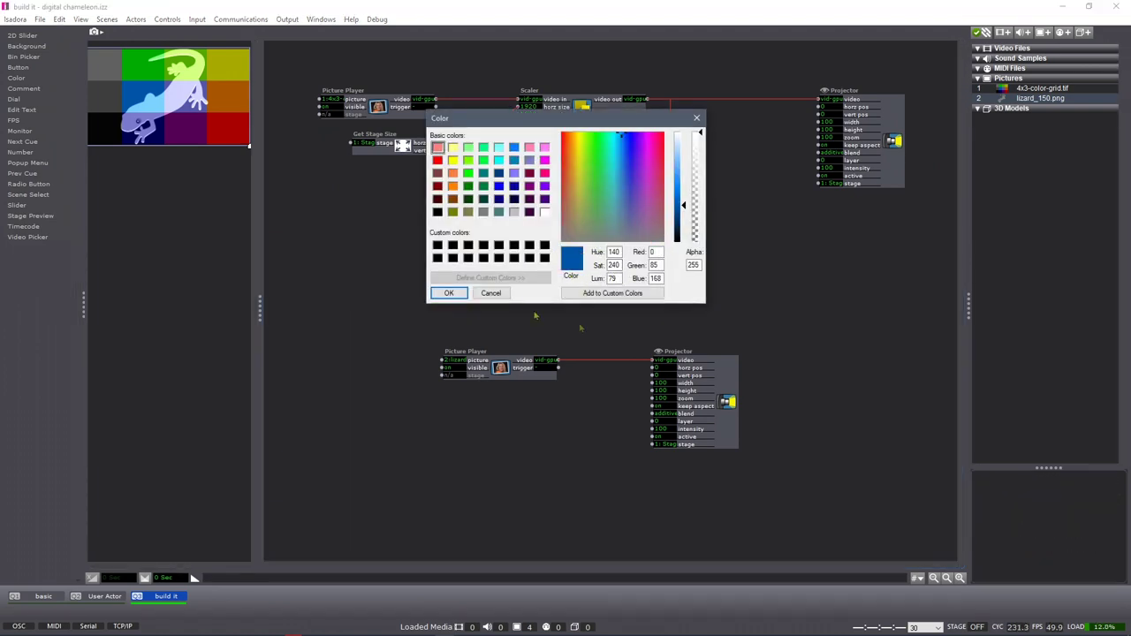
click(491, 293)
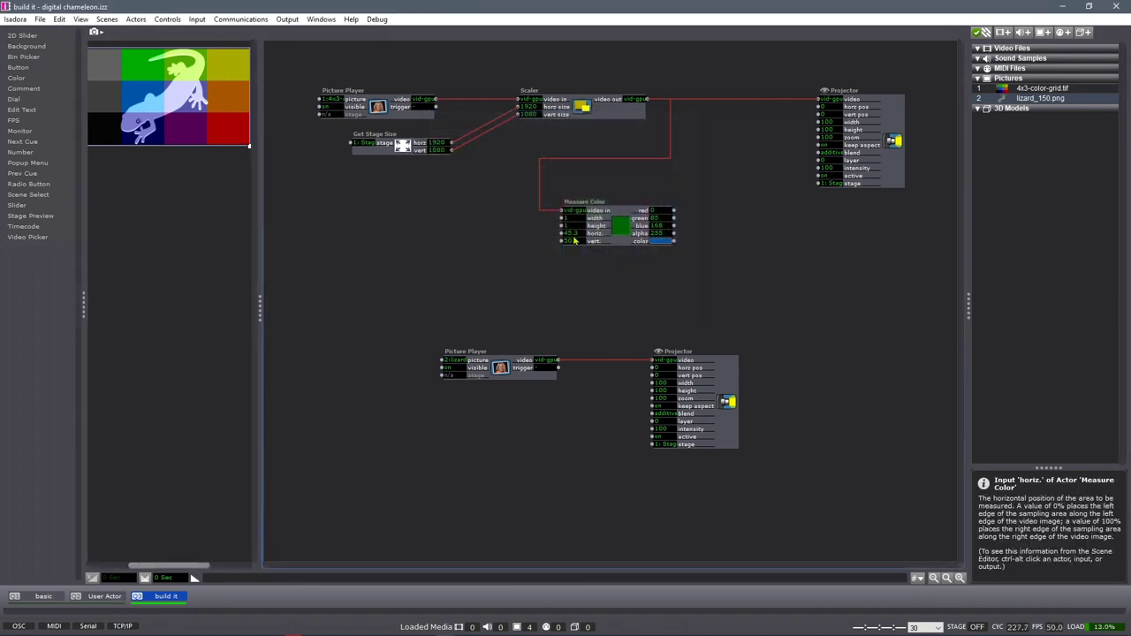
Step: Sample another cell of the color grid by setting Measure Color's horiz. to 64 and vert. to 48.2
drag(576, 235, 571, 267)
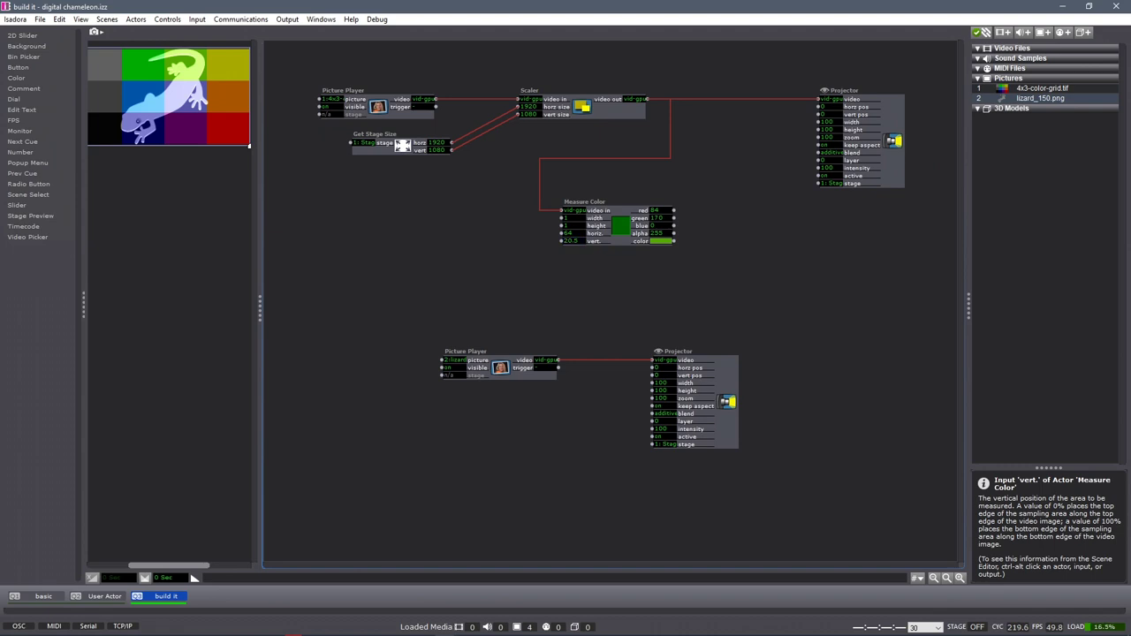
drag(573, 241, 573, 179)
drag(572, 244, 573, 276)
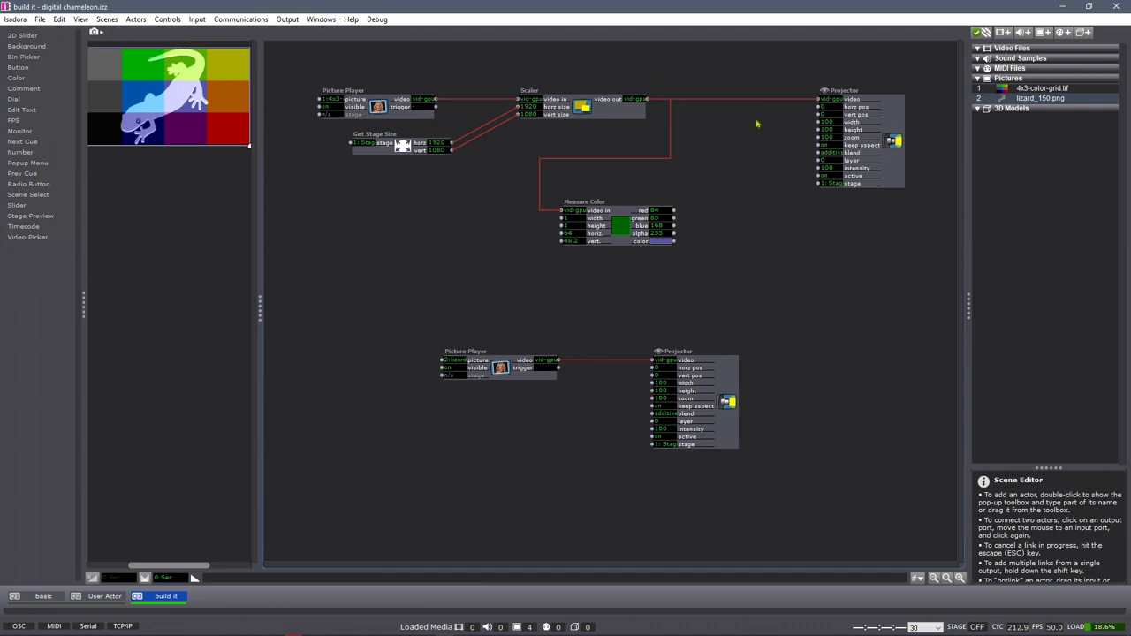
Step: Set the lizard Projector's horz pos to -11 and match Measure Color's position with horiz. 30.6
mouse_move(731, 104)
mouse_move(662, 368)
mouse_down()
mouse_move(662, 389)
mouse_move(662, 304)
mouse_move(662, 380)
mouse_up()
click(532, 357)
mouse_move(574, 235)
mouse_down()
mouse_move(574, 226)
mouse_move(574, 241)
mouse_up()
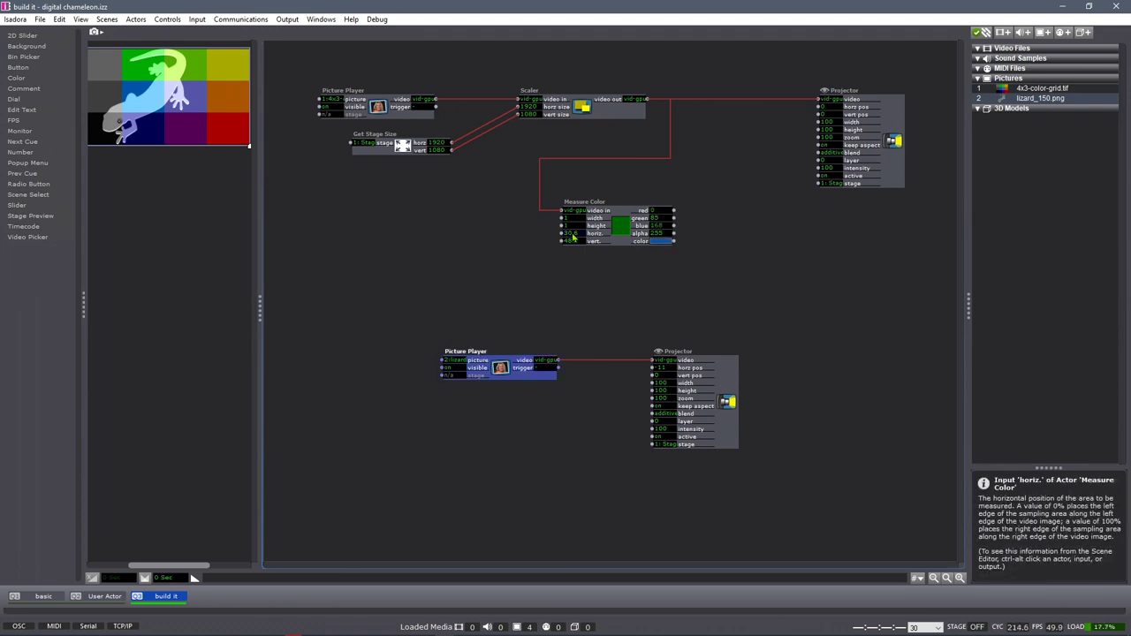
Step: Delete the lizard's Projector and add a Matte++ actor in its place, well clear of the lizard's Picture Player
click(627, 457)
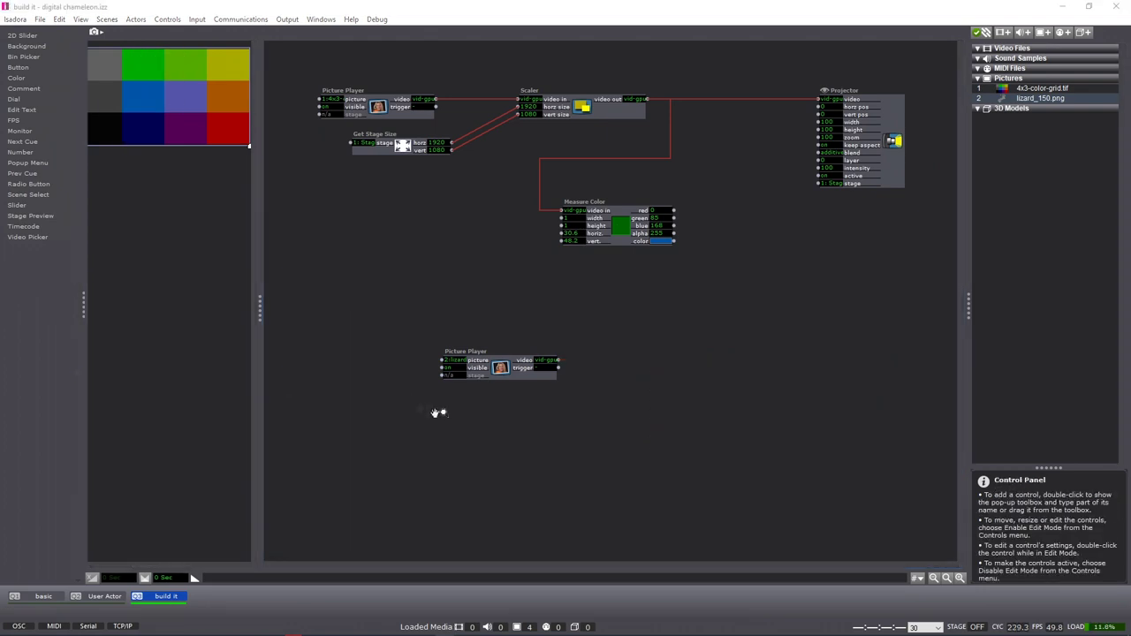
click(622, 365)
double_click(619, 364)
text(matt)
key(Down)
key(Down)
key(Up)
key(Return)
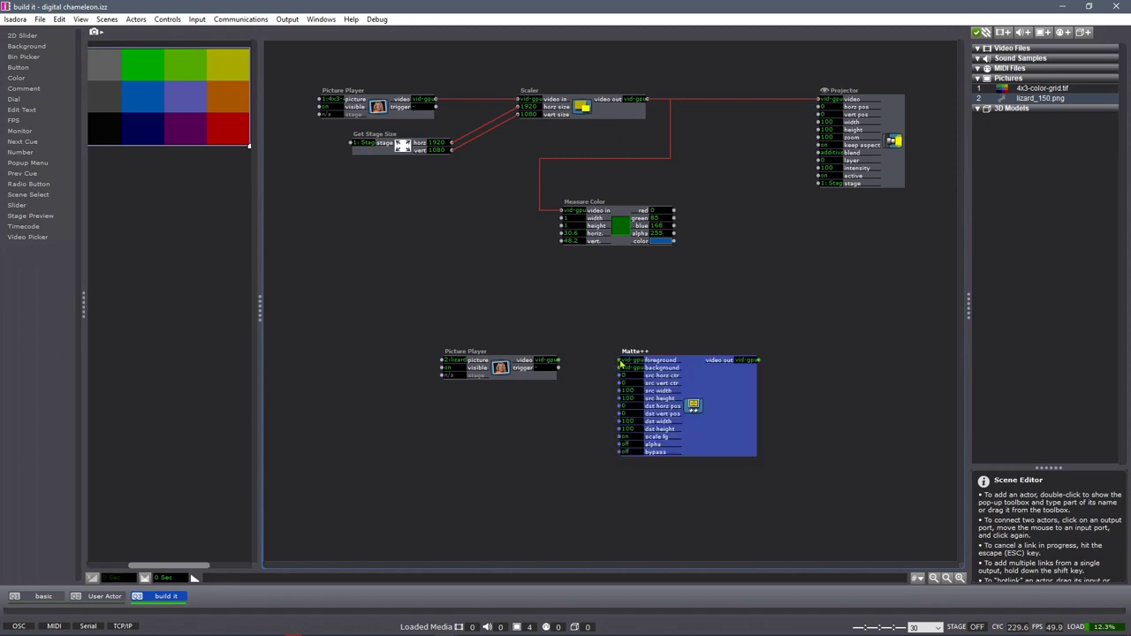
drag(704, 383, 830, 356)
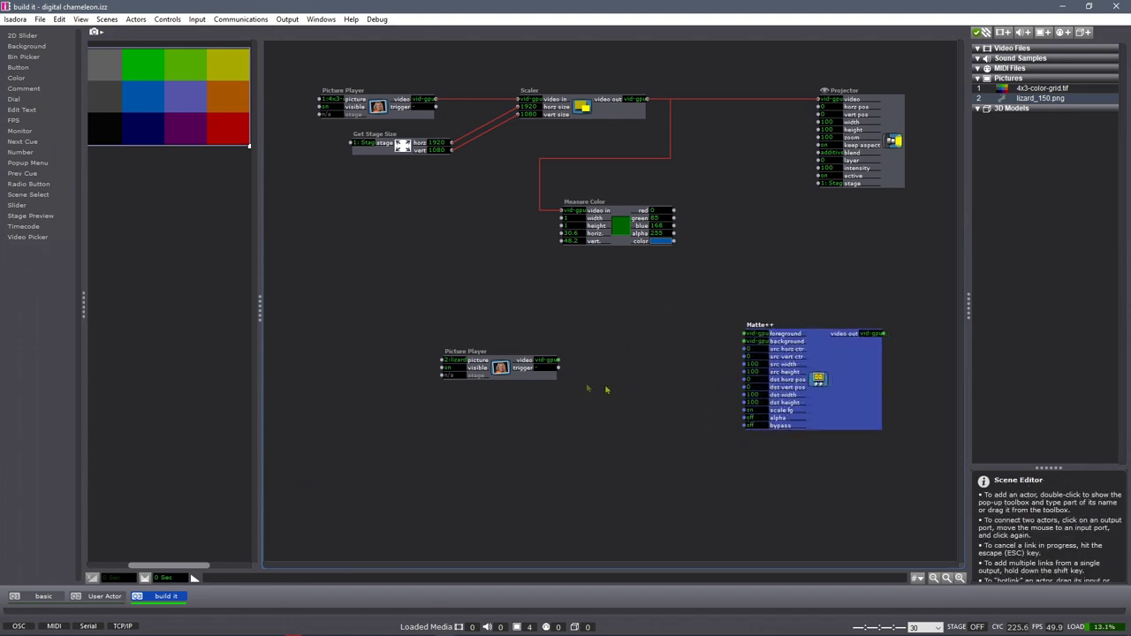
Step: Connect the lizard Picture Player's video to Matte++'s foreground and the Scaler's video out to its background
click(559, 361)
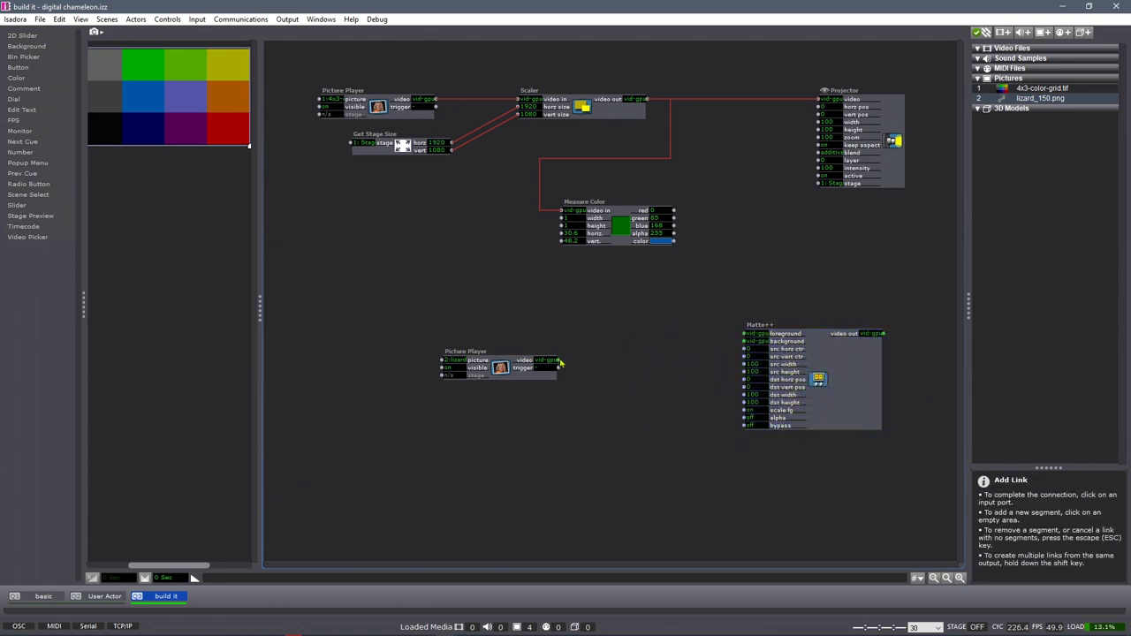
click(744, 337)
click(651, 99)
click(746, 342)
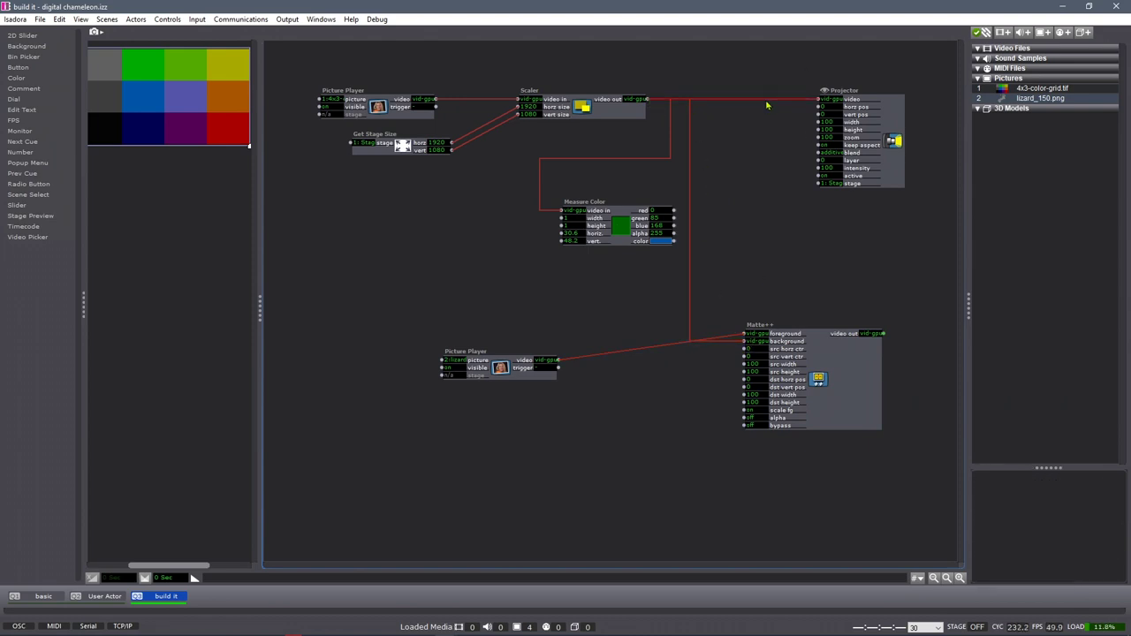
Step: Feed the Projector from Matte++'s video out instead of the Scaler, and align the Projector and lizard's Picture Player with Matte++
click(819, 99)
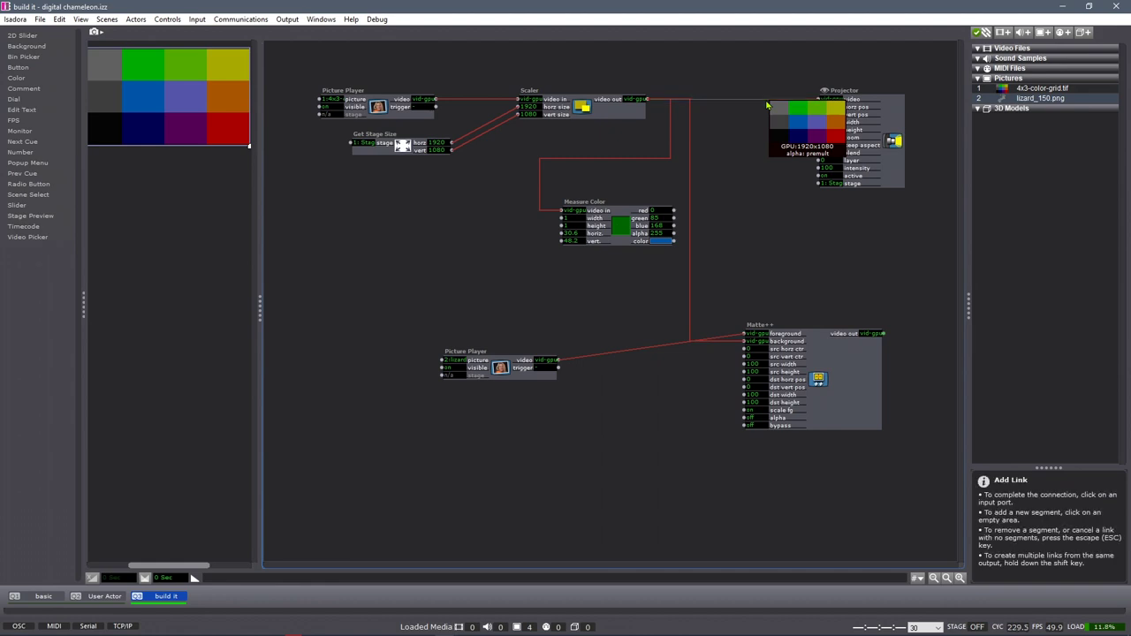
click(884, 333)
drag(889, 117, 943, 351)
click(803, 200)
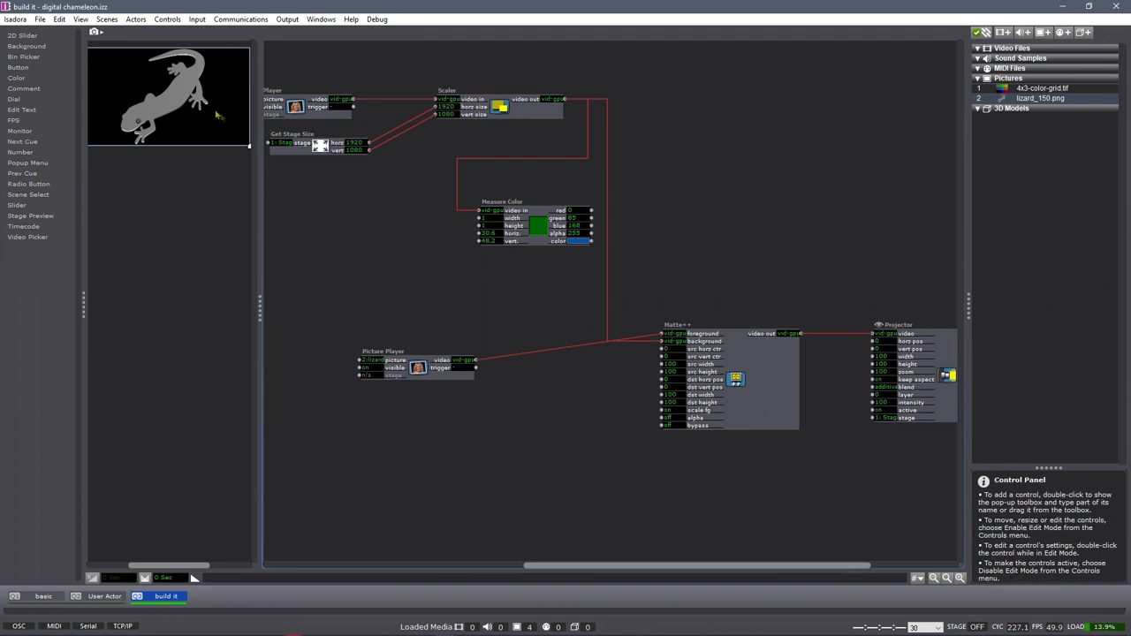
drag(421, 379, 376, 348)
click(460, 310)
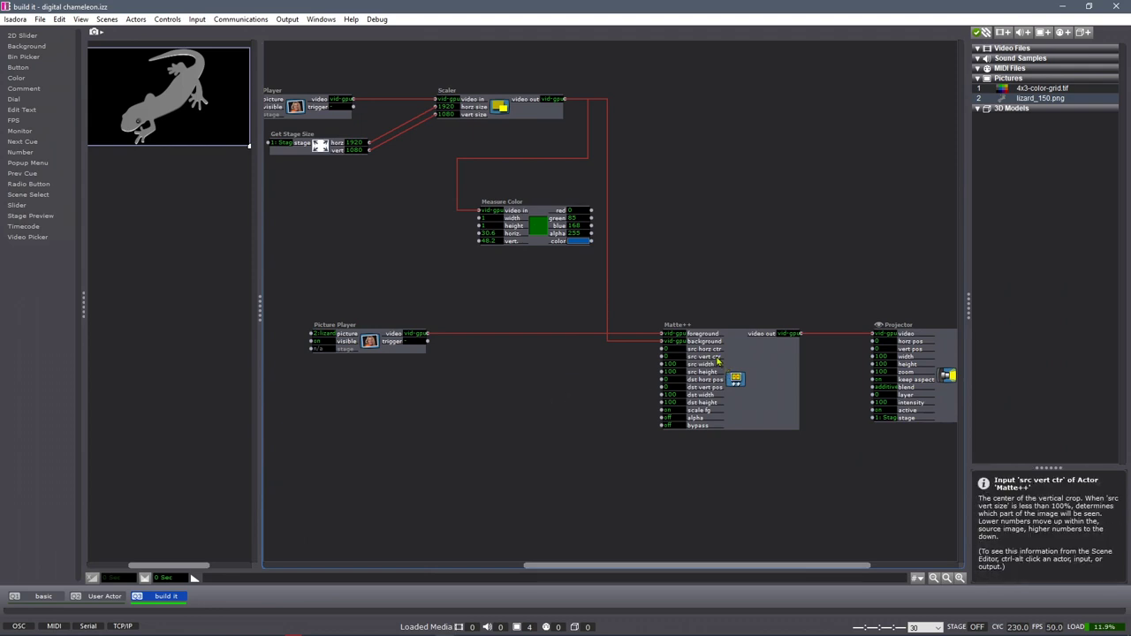
Step: Turn alpha on and scale fg off in Matte++, and move the lizard's Picture Player further away from it
click(670, 418)
key(Up)
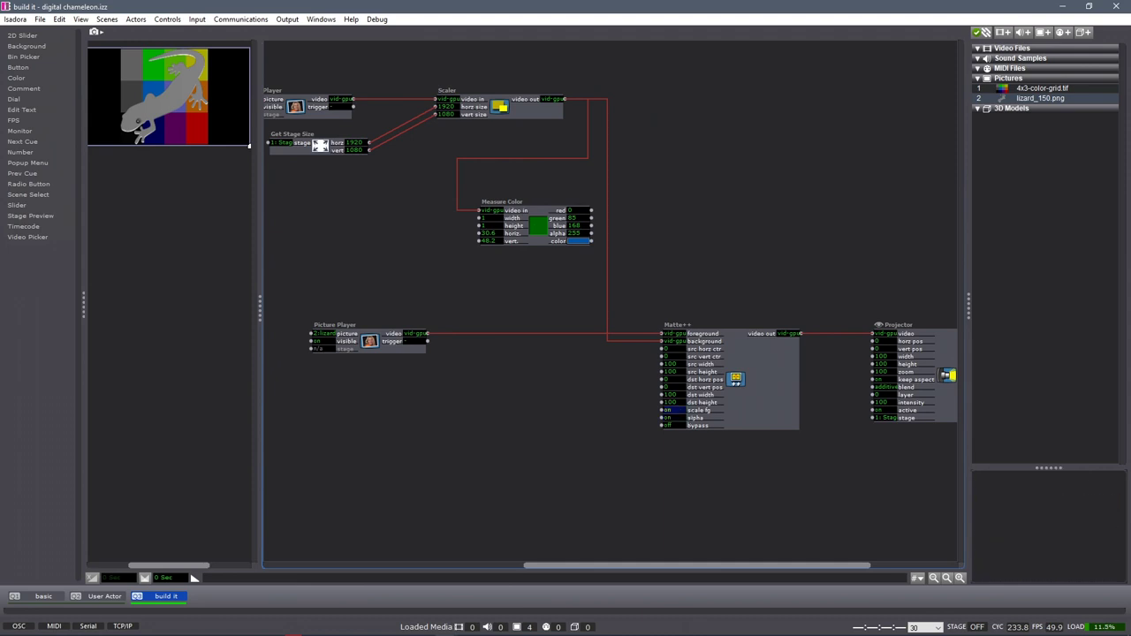
text(0)
key(Return)
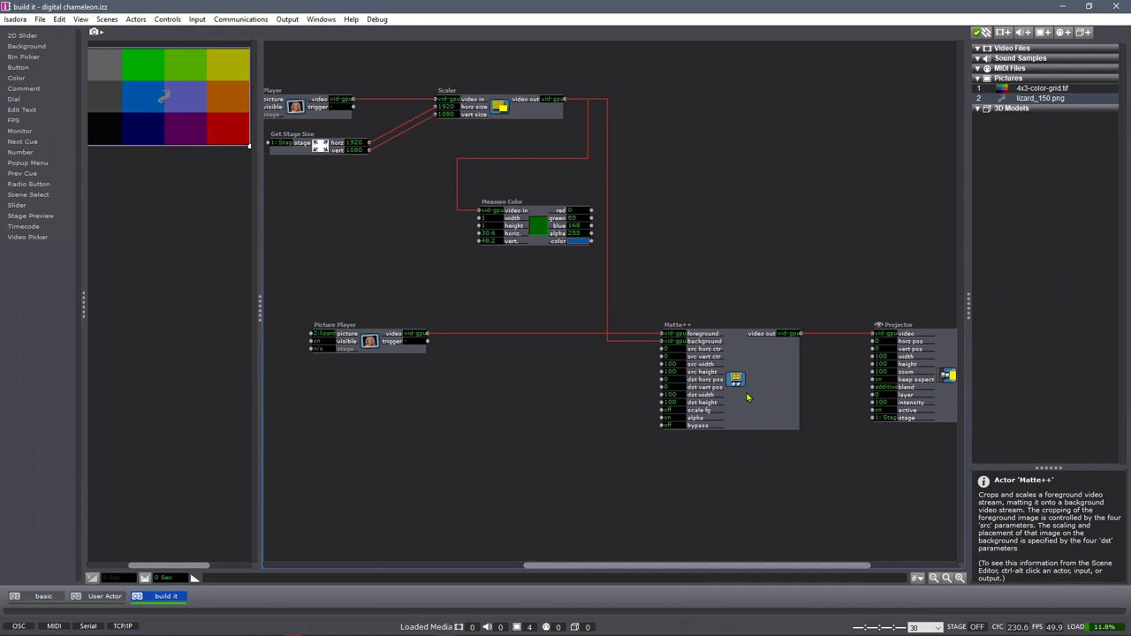
drag(352, 332, 317, 331)
click(475, 392)
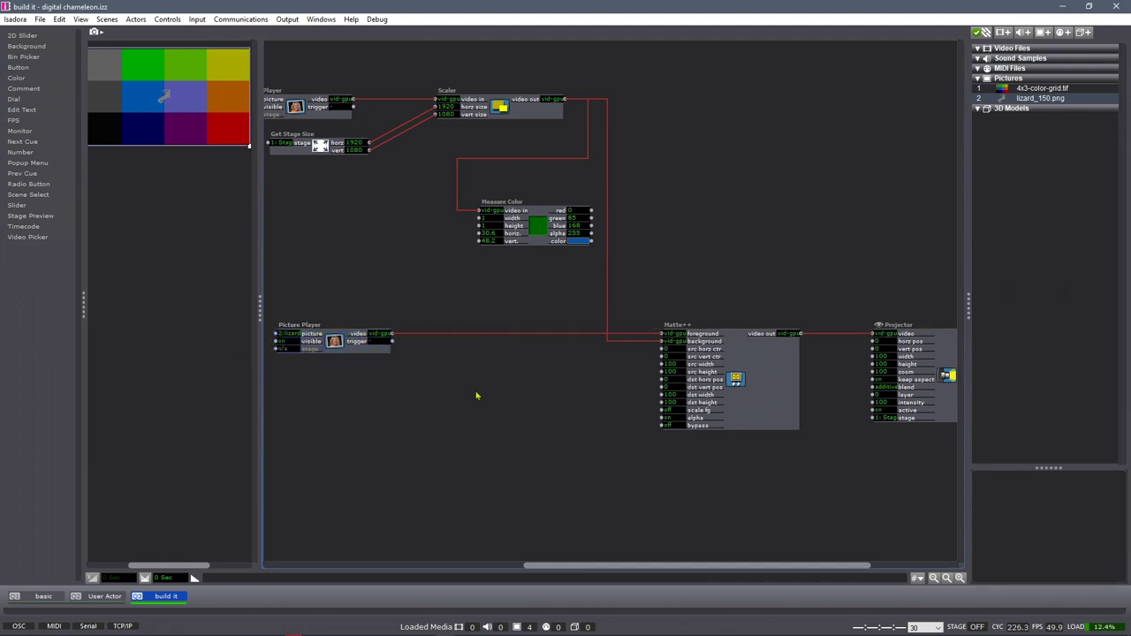
Step: Try out Matte++'s src horz ctr and dst horz pos inputs, and reset dst horz pos to 0
mouse_move(677, 355)
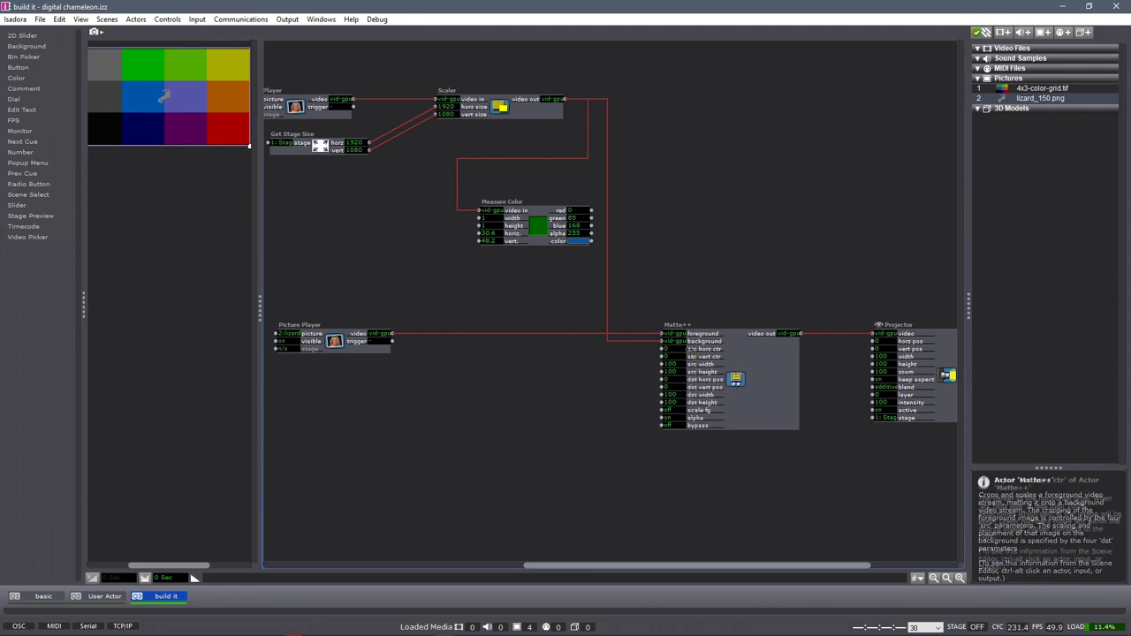
drag(674, 350, 674, 363)
click(675, 350)
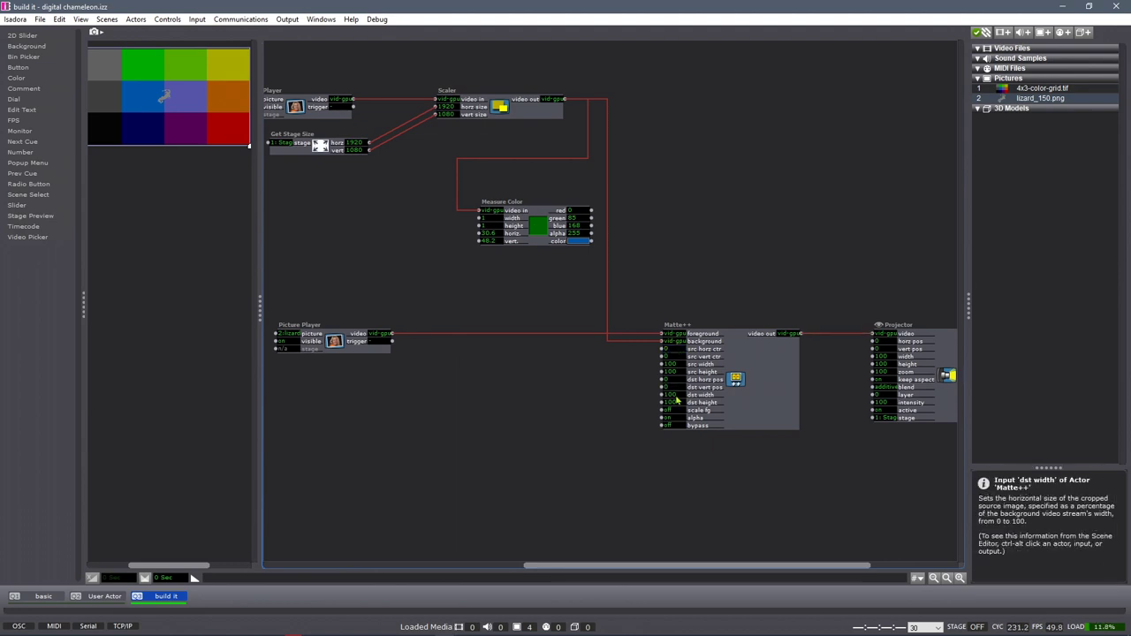
mouse_move(677, 402)
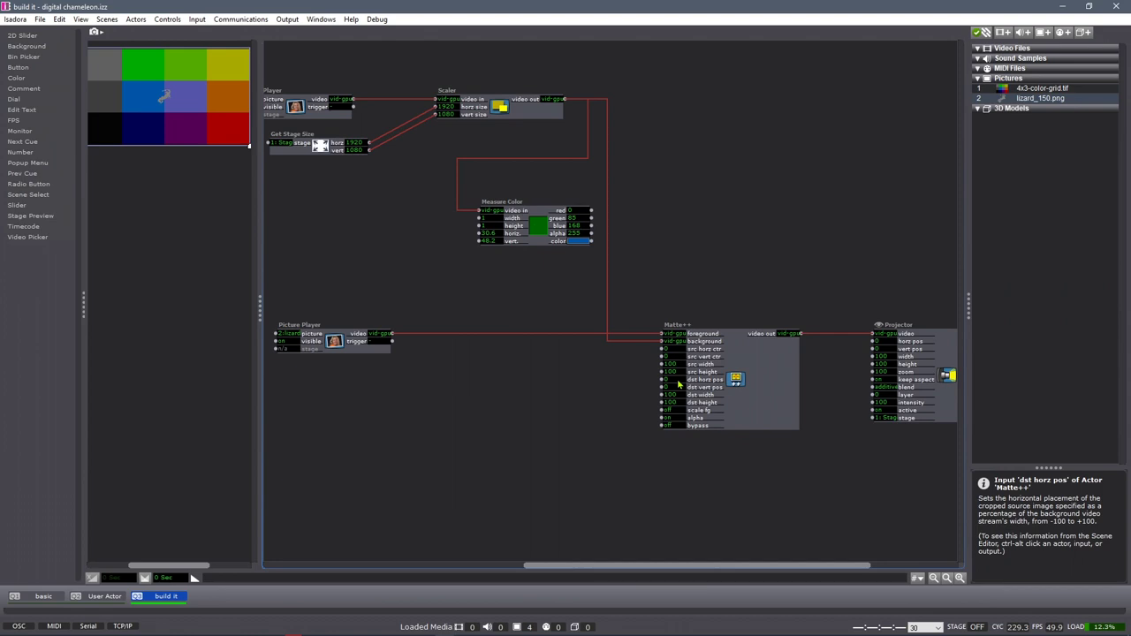
drag(670, 380, 670, 377)
mouse_move(673, 380)
mouse_down()
mouse_move(674, 415)
mouse_move(674, 375)
mouse_move(673, 412)
mouse_move(679, 383)
mouse_up()
text(0)
key(Return)
Step: Set Measure Color's horiz. and vert. sampling positions both to 0
click(496, 234)
text(0)
key(Return)
click(496, 242)
text(0)
key(Return)
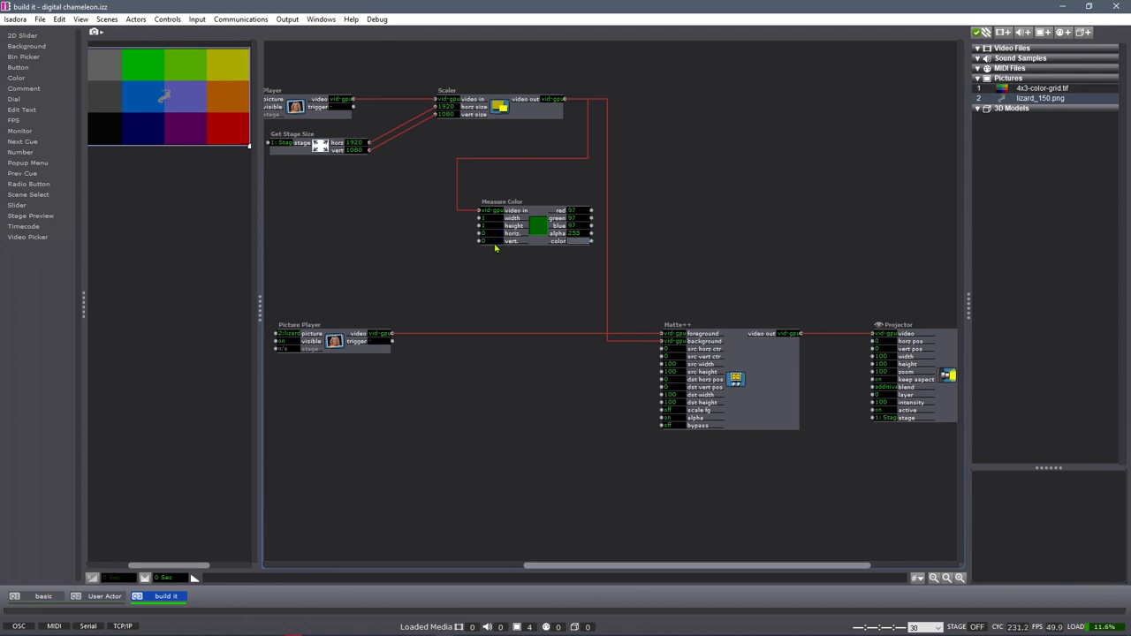
mouse_move(495, 243)
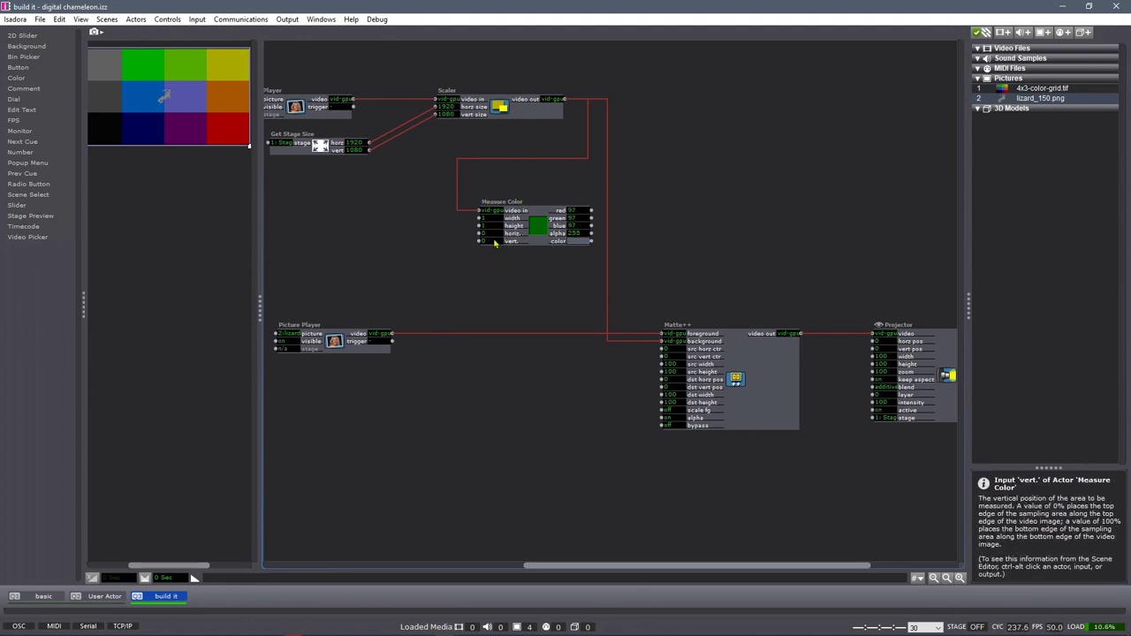
mouse_move(528, 226)
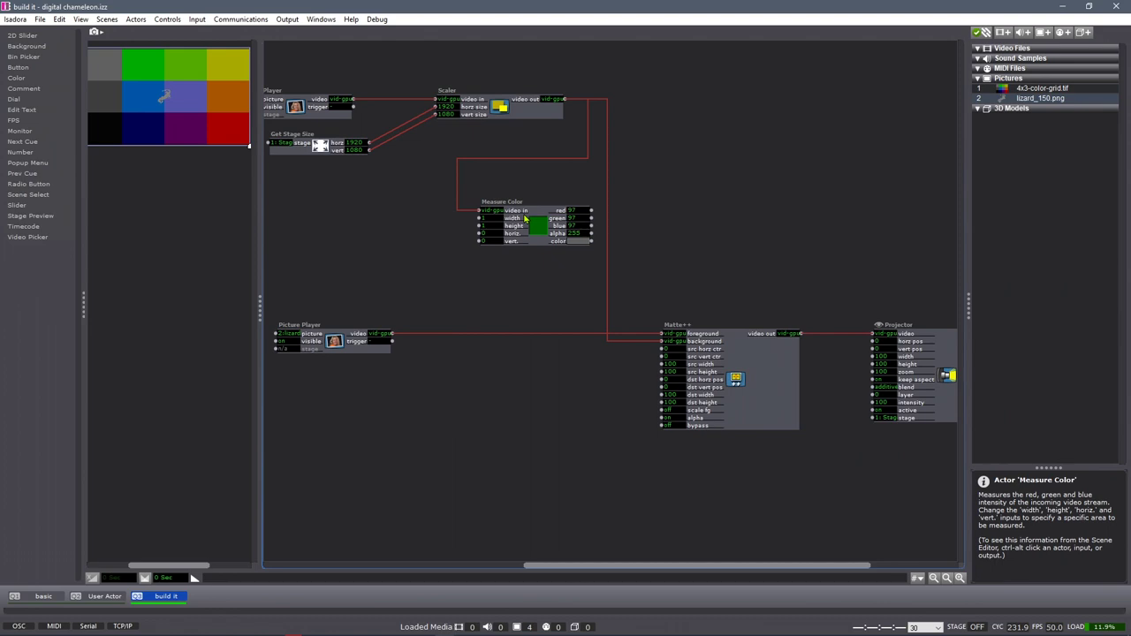